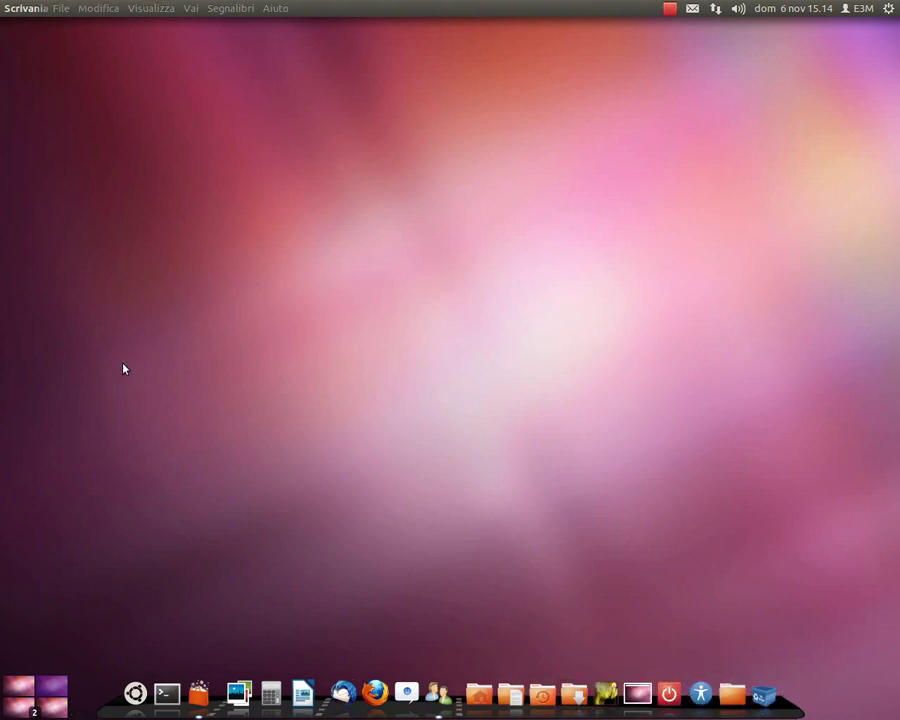
# Step: Review the GLX-Dock (Cairo-Dock con OpenGL) page in Ubuntu Software Center and close it
pyautogui.click(203, 686)
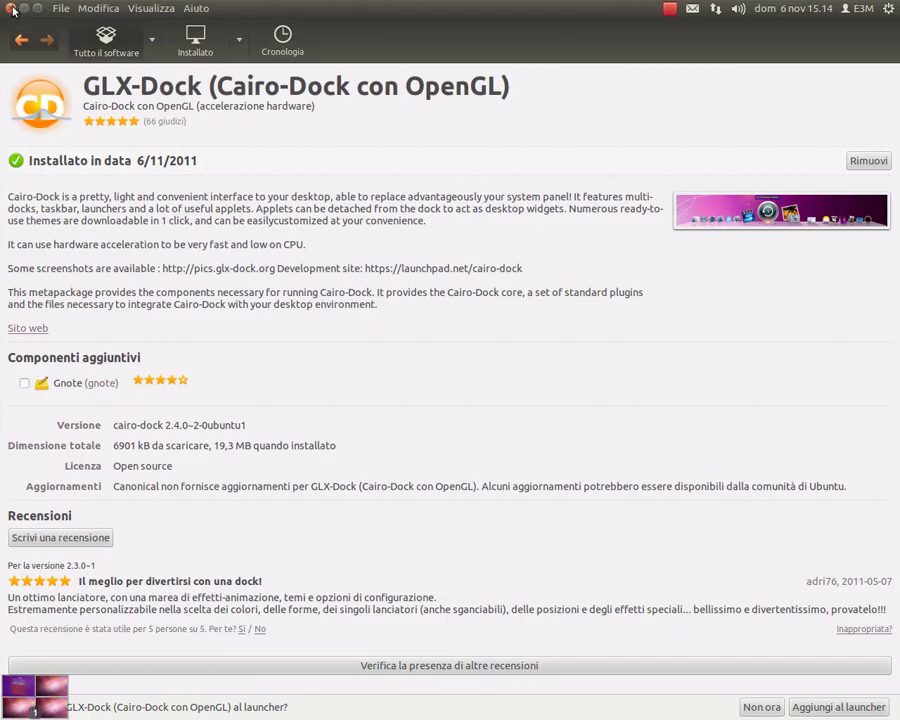
pyautogui.click(10, 9)
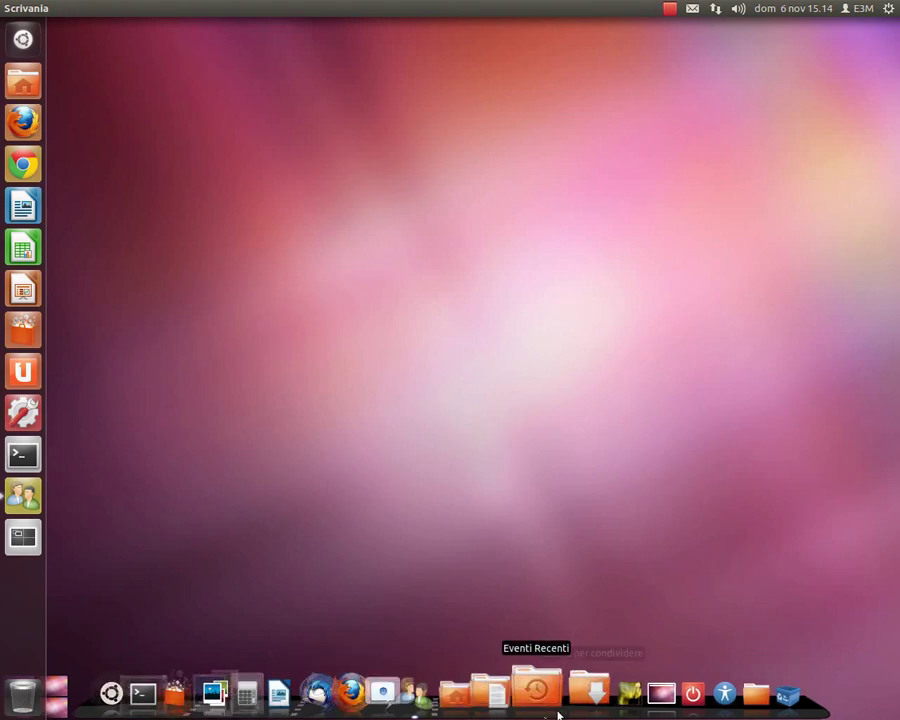
# Step: Search the Unity Dash for "gl" to locate the GLX-Dock launcher, and close the Dash
pyautogui.moveTo(2, 556)
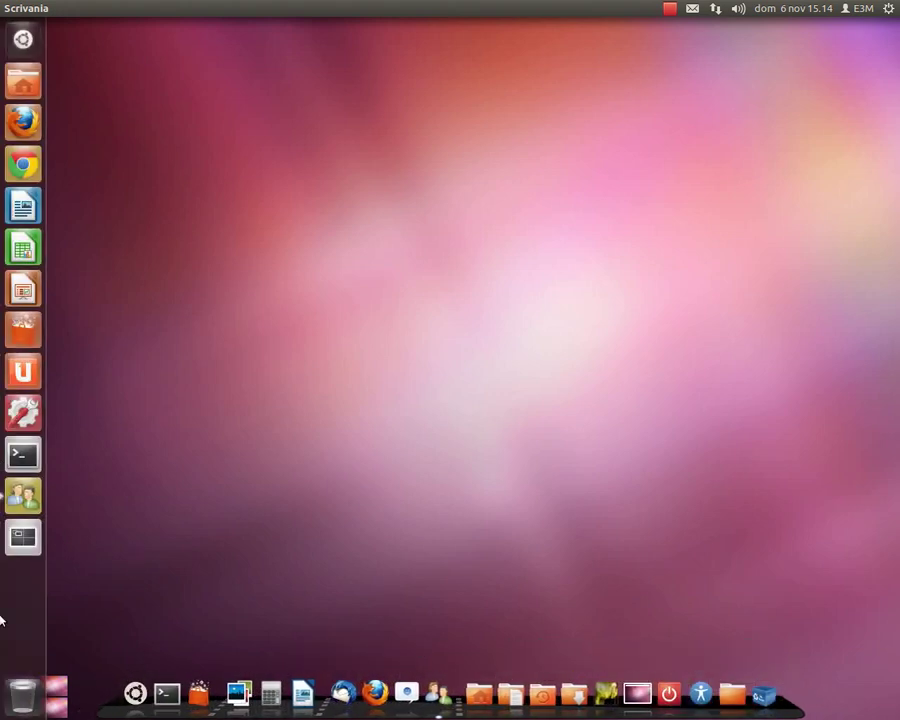
pyautogui.click(21, 42)
pyautogui.click(21, 42)
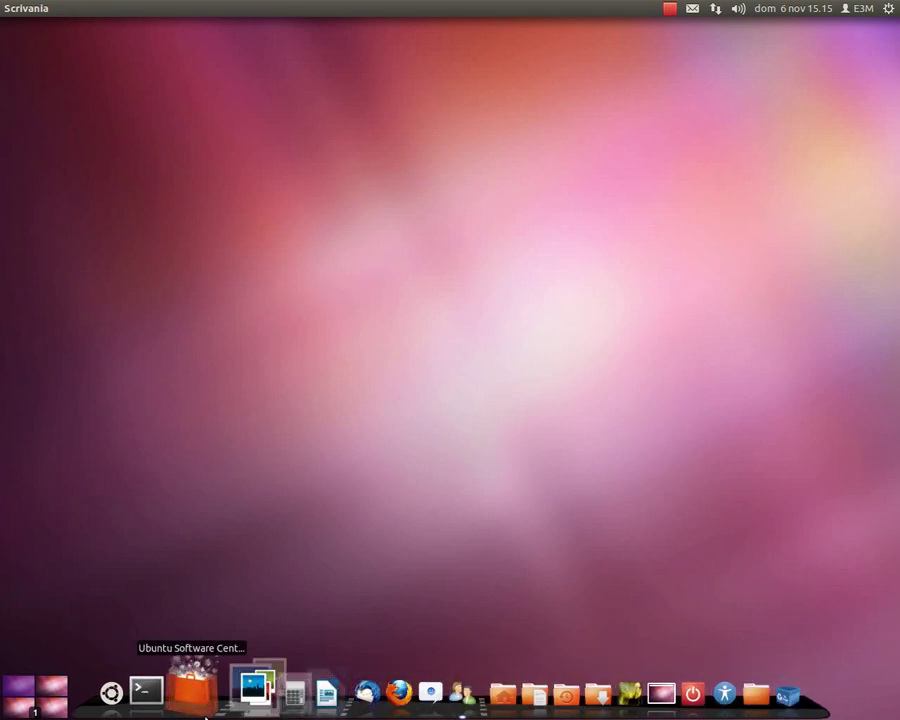
pyautogui.click(10, 39)
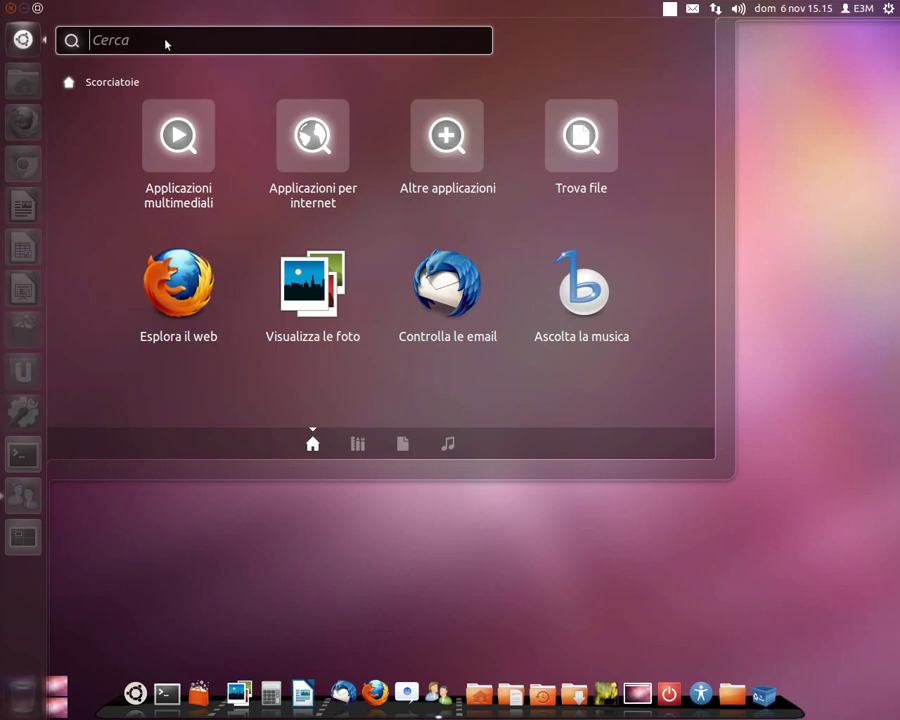
pyautogui.write('gl')
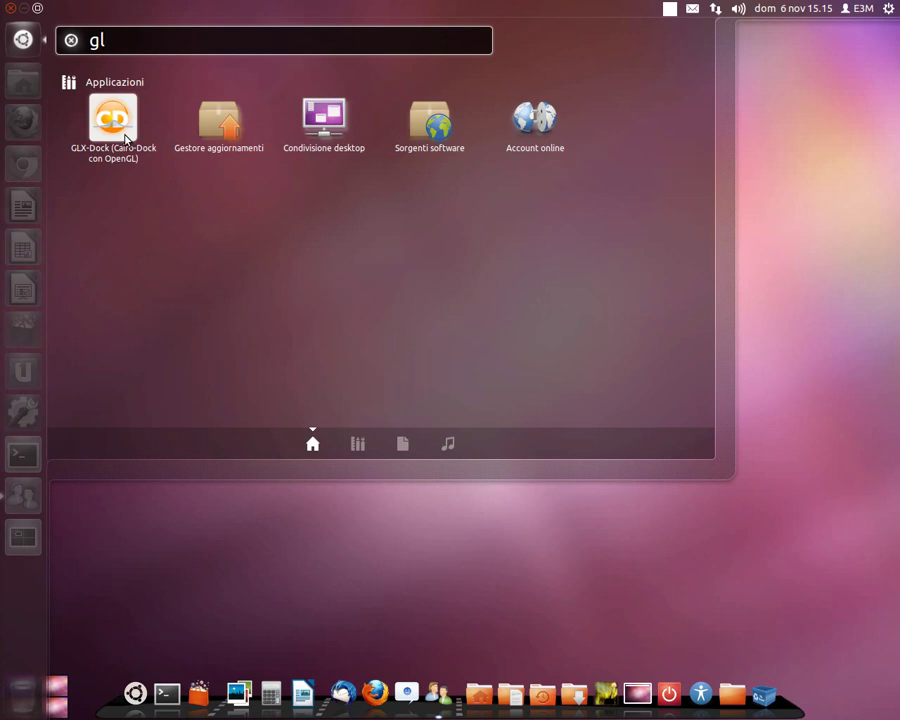
pyautogui.click(846, 375)
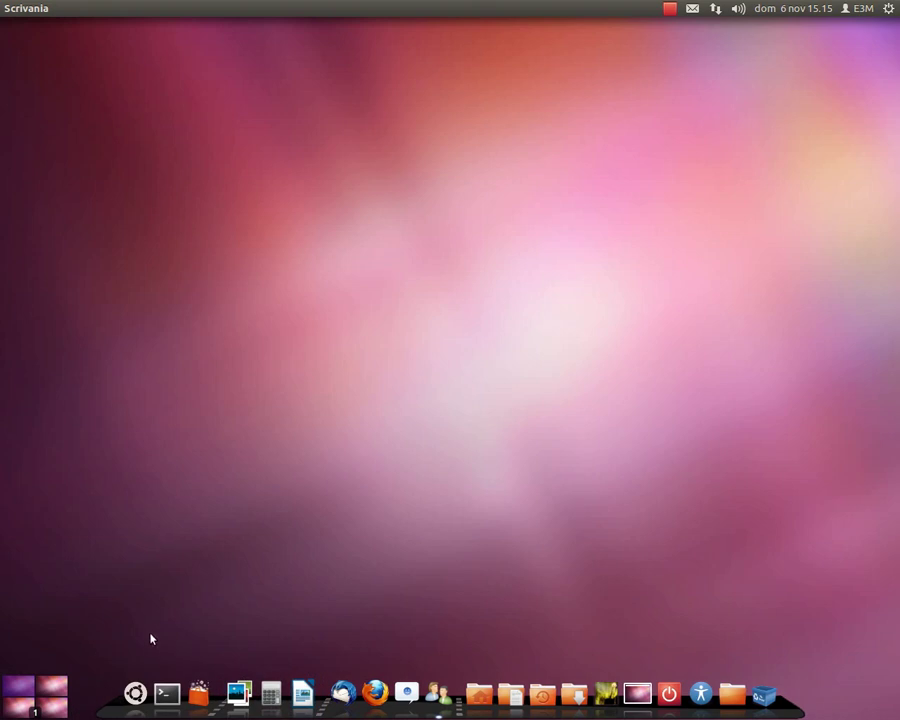
# Step: Look through the application categories in the dock's main menu and close it without launching anything
pyautogui.click(135, 690)
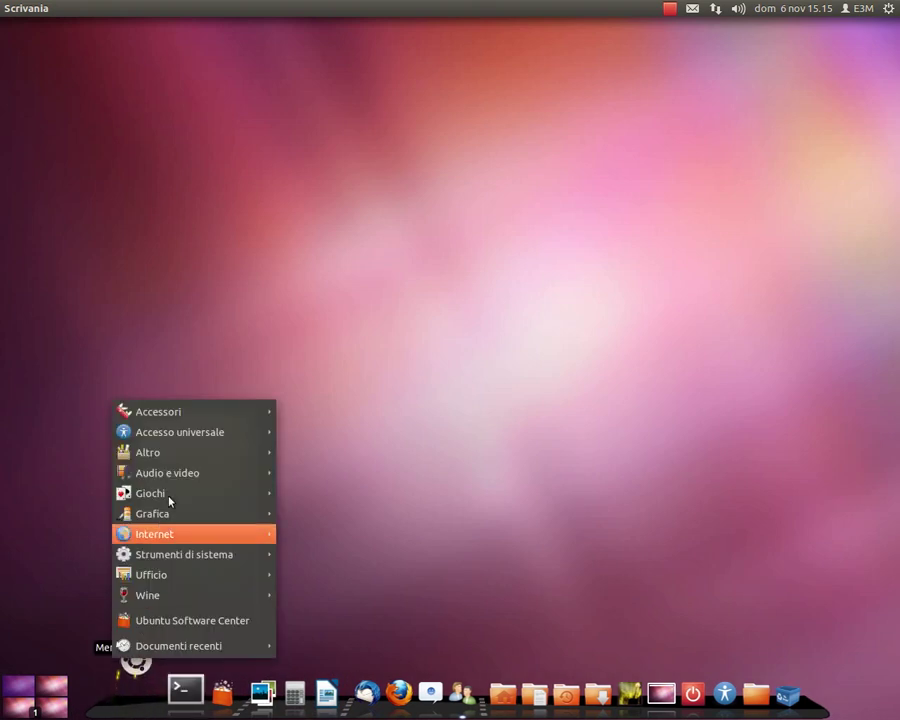
pyautogui.moveTo(193, 412)
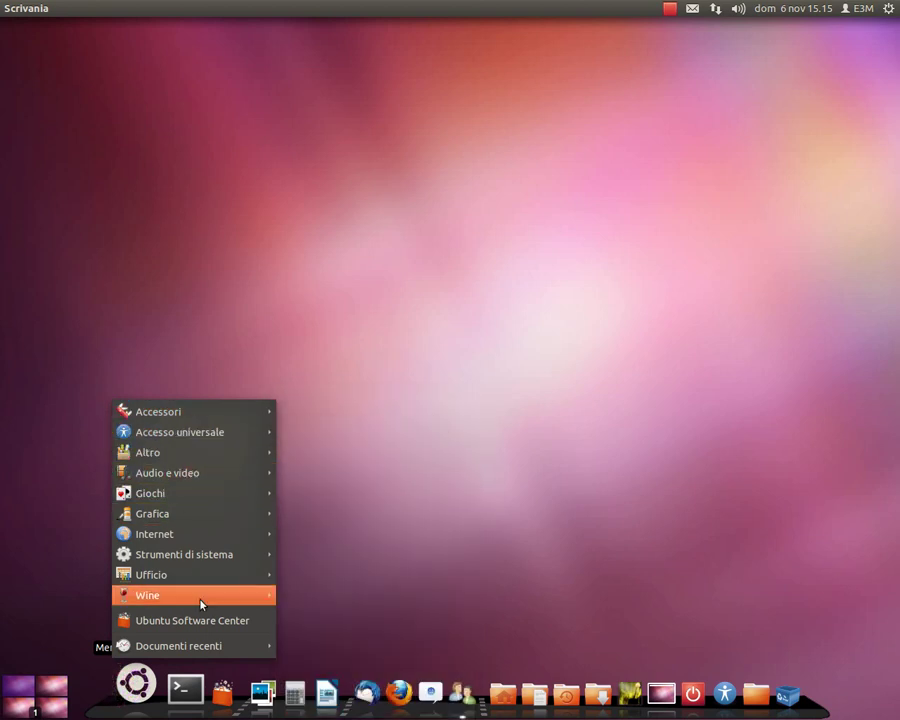
pyautogui.moveTo(211, 532)
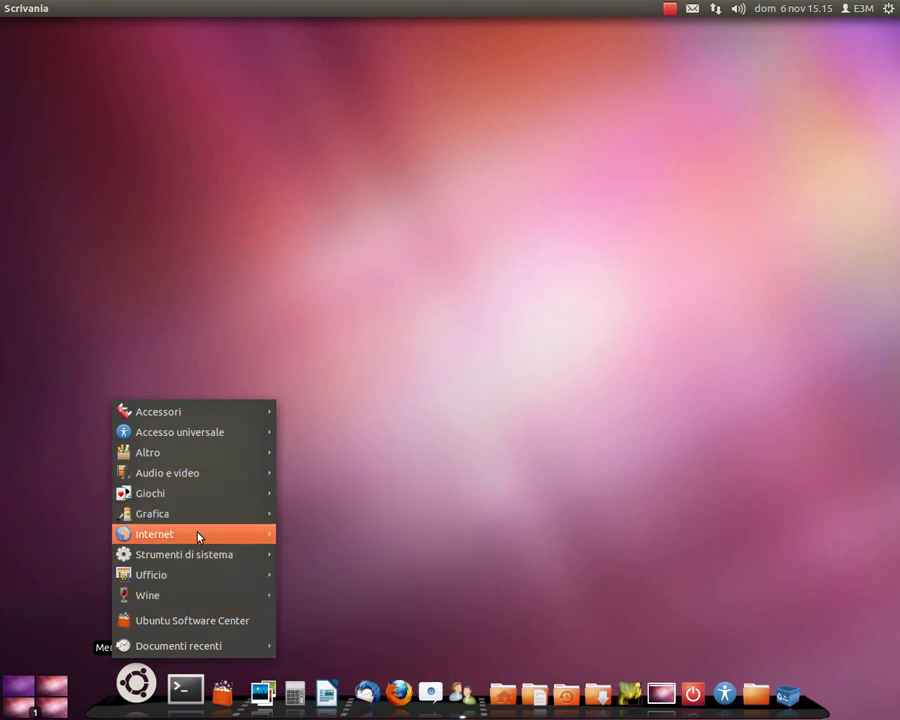
pyautogui.click(870, 661)
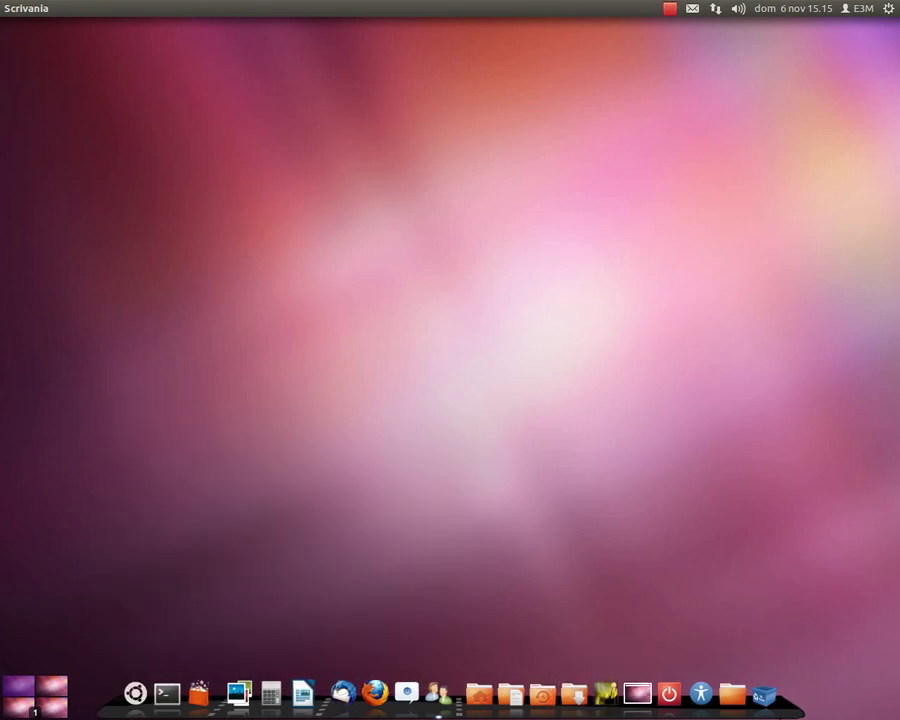
# Step: Open the Cairo-Dock configuration from the dock, move its window clear of the screen edge, and show the available themes
pyautogui.rightClick(764, 694)
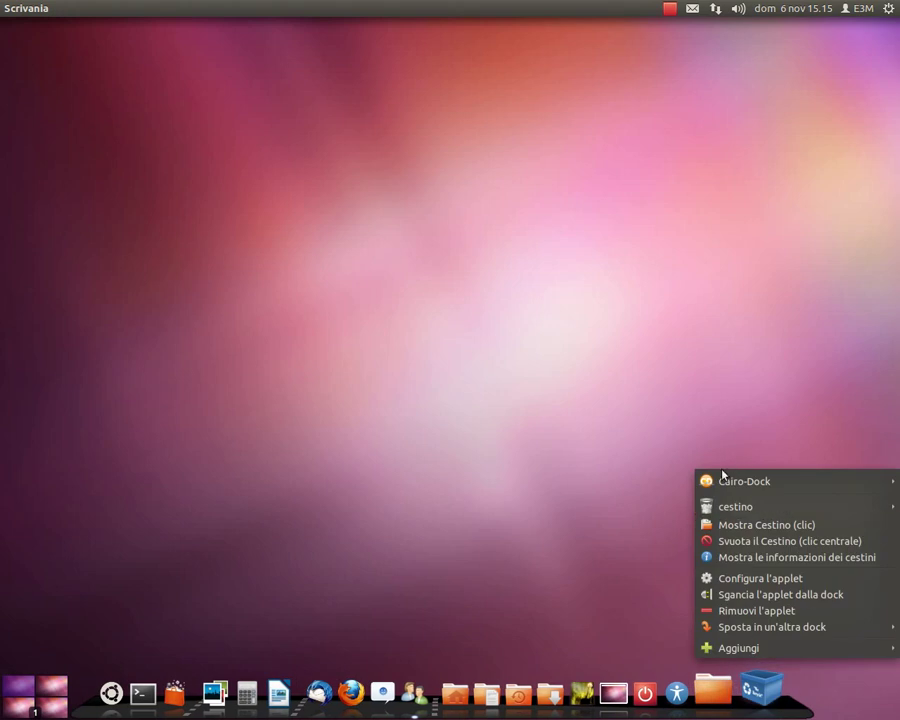
pyautogui.moveTo(740, 481)
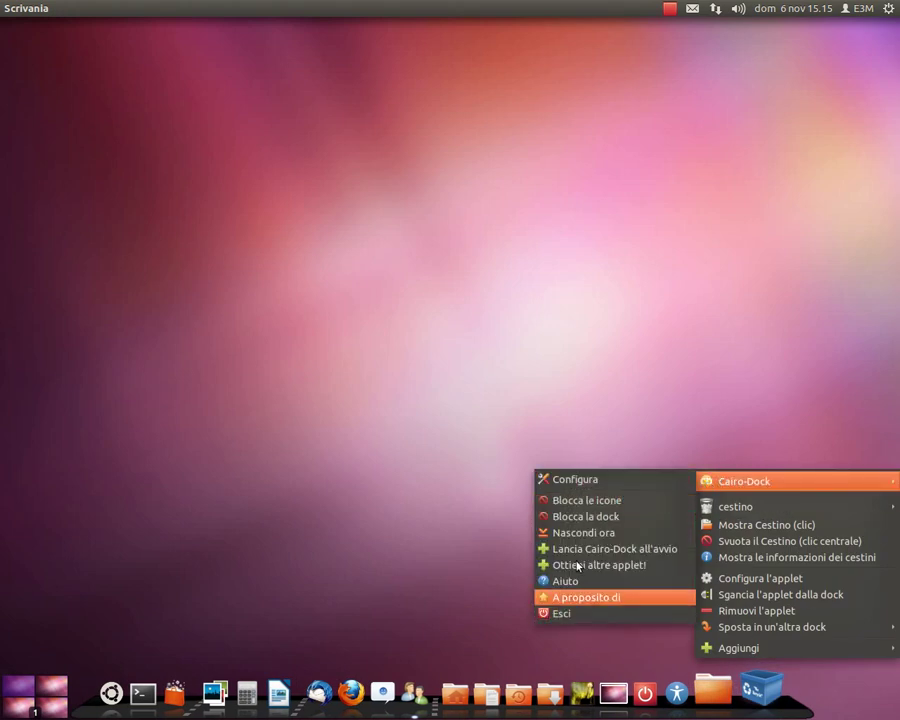
pyautogui.click(562, 479)
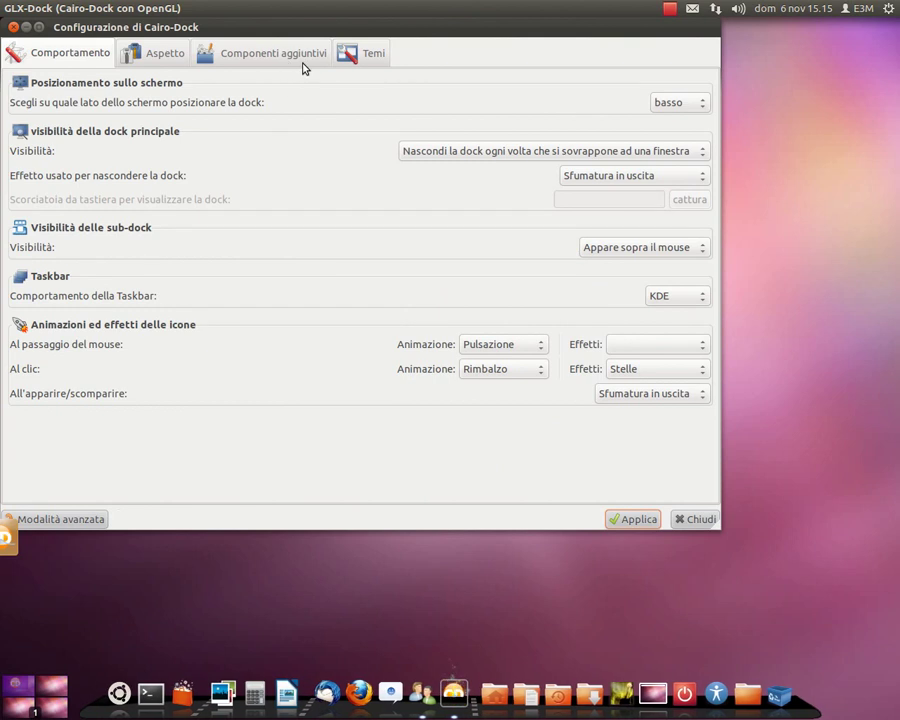
pyautogui.moveTo(325, 30); pyautogui.dragTo(360, 77)
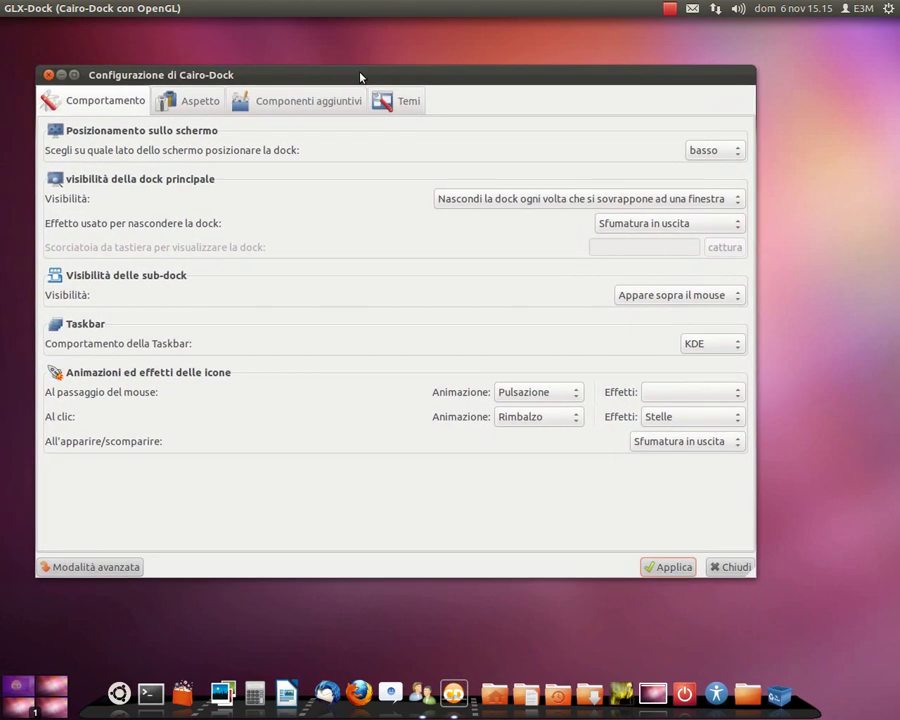
pyautogui.click(393, 104)
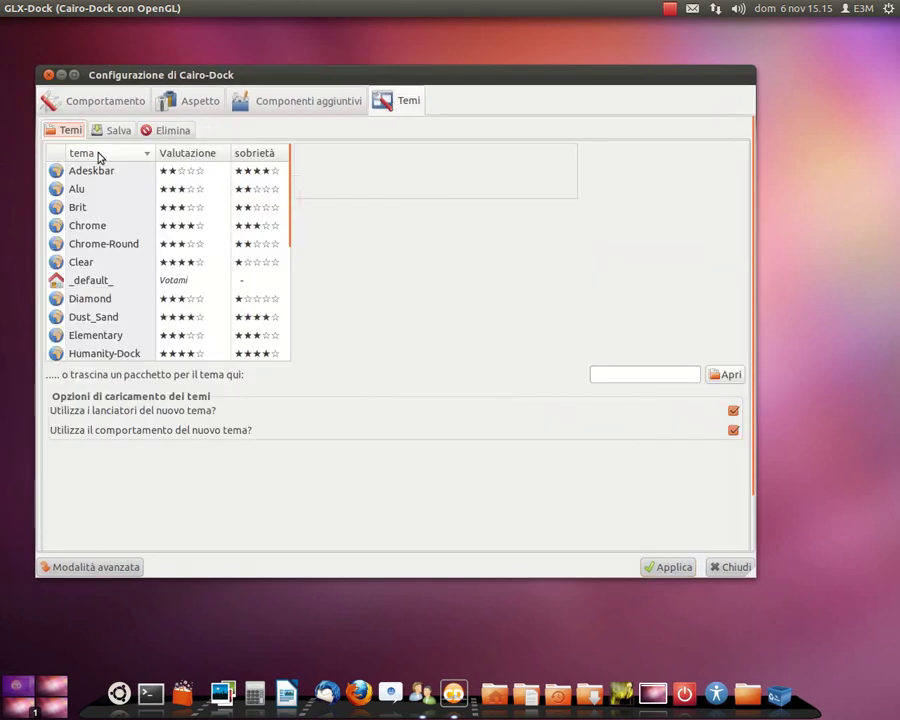
# Step: Browse the theme list and preview the Chrome, Adeskbar and Alu themes
pyautogui.scroll(-5, 157, 265)
pyautogui.scroll(5, 157, 265)
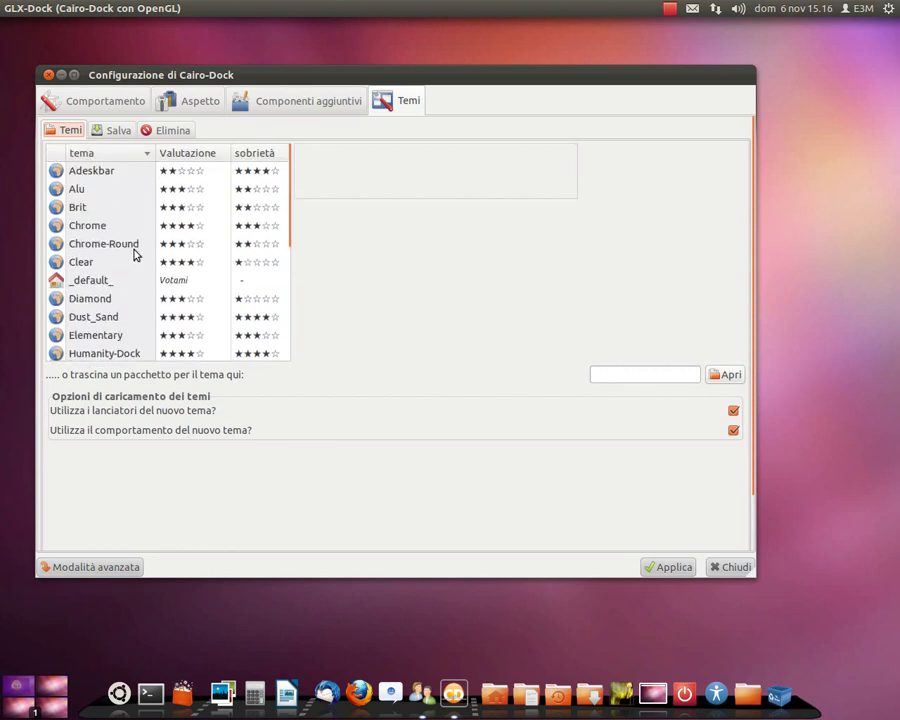
pyautogui.click(112, 226)
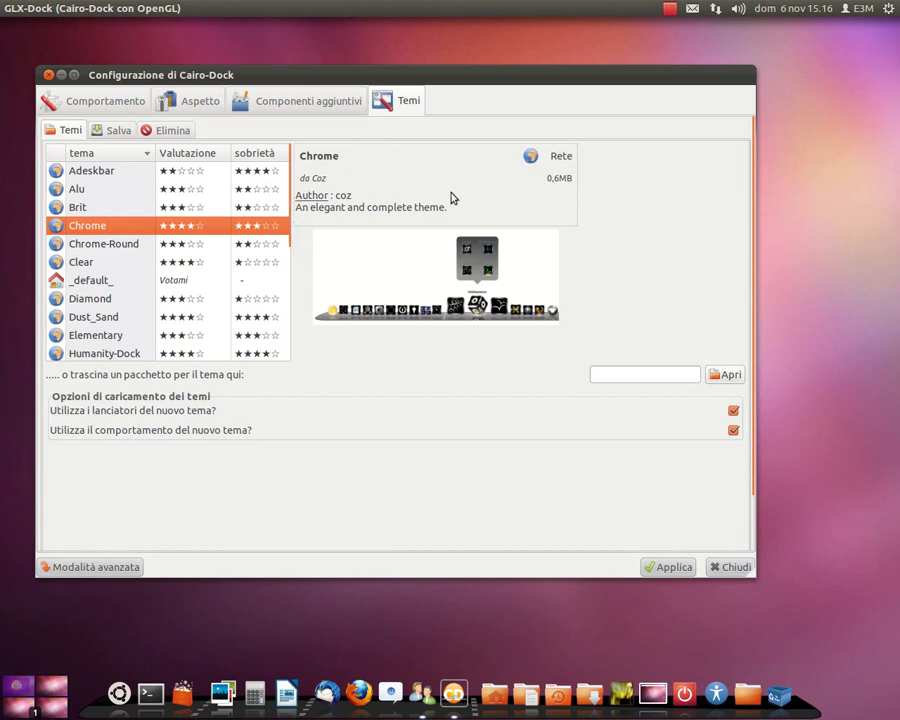
pyautogui.click(106, 170)
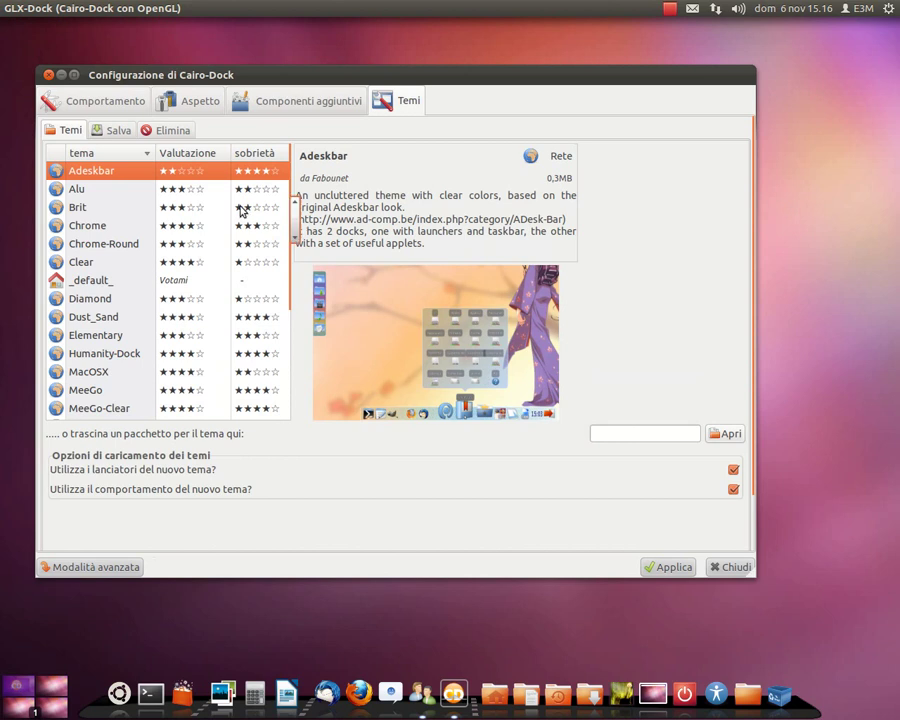
pyautogui.click(96, 190)
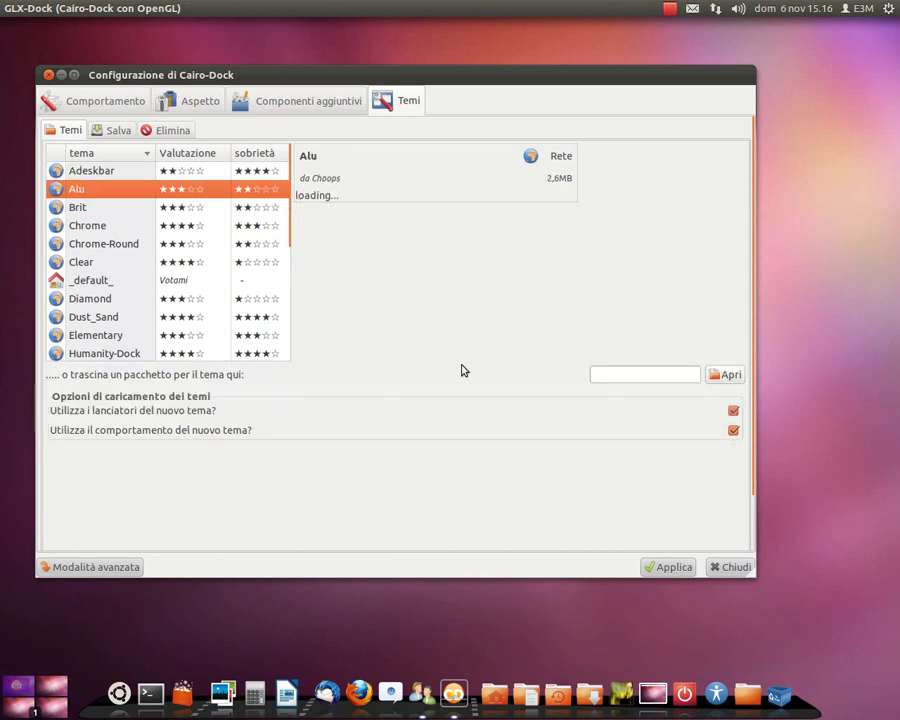
# Step: Preview the Neon, Unity-2, Unity-1, Text-White, Text-Black and Square-dock themes
pyautogui.scroll(-5, 197, 267)
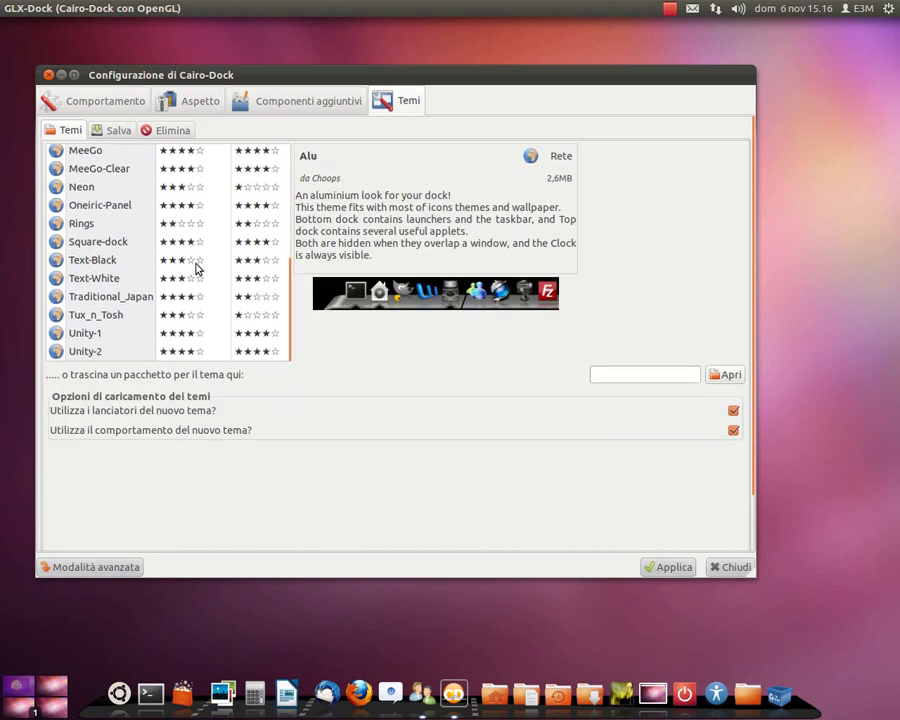
pyautogui.click(60, 187)
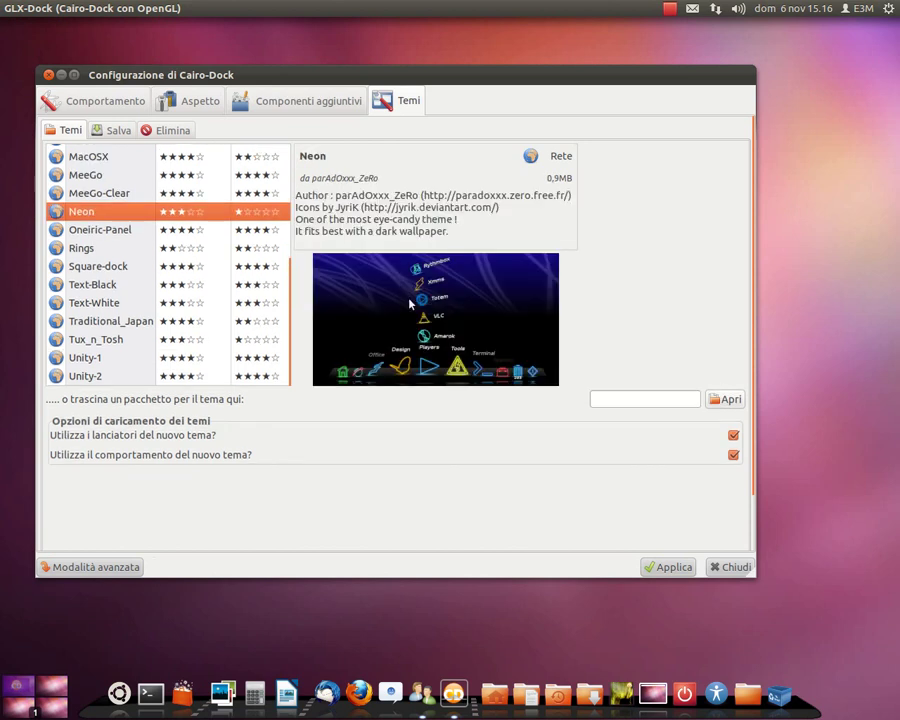
pyautogui.click(82, 376)
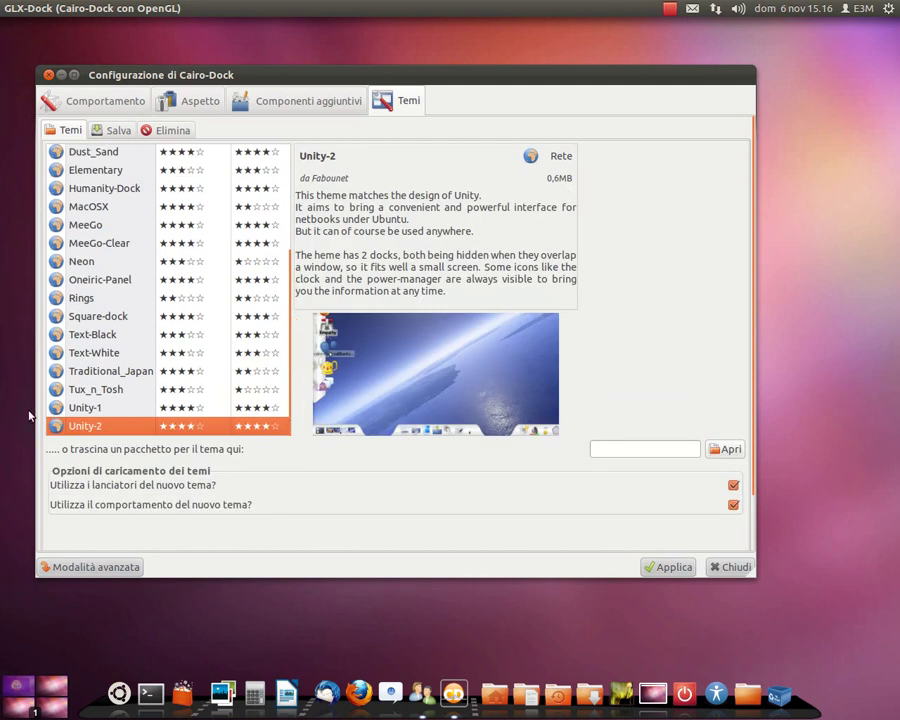
pyautogui.click(113, 407)
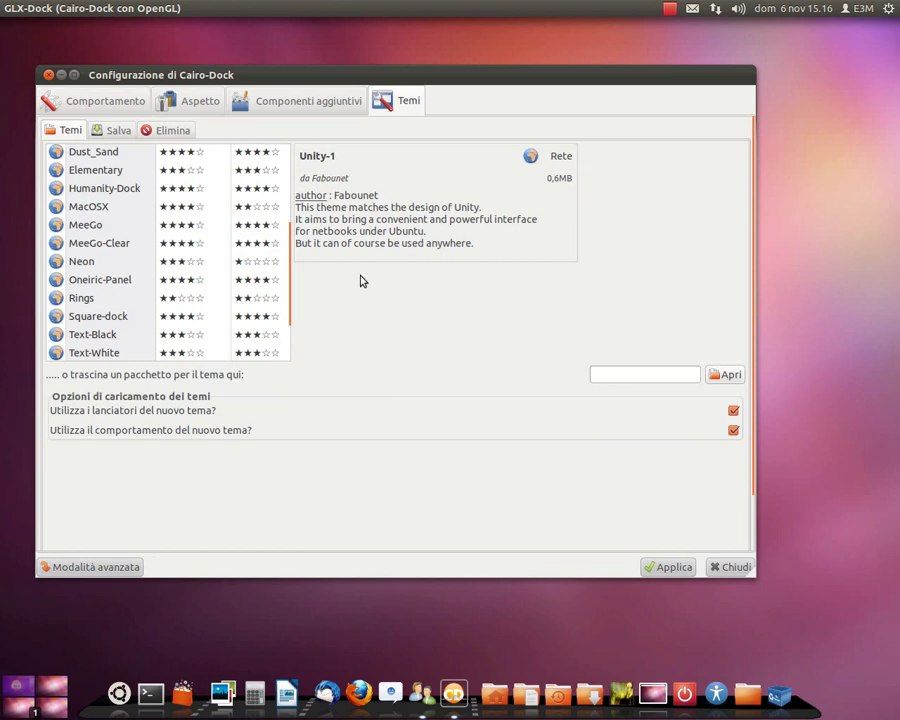
pyautogui.scroll(-1, 233, 345)
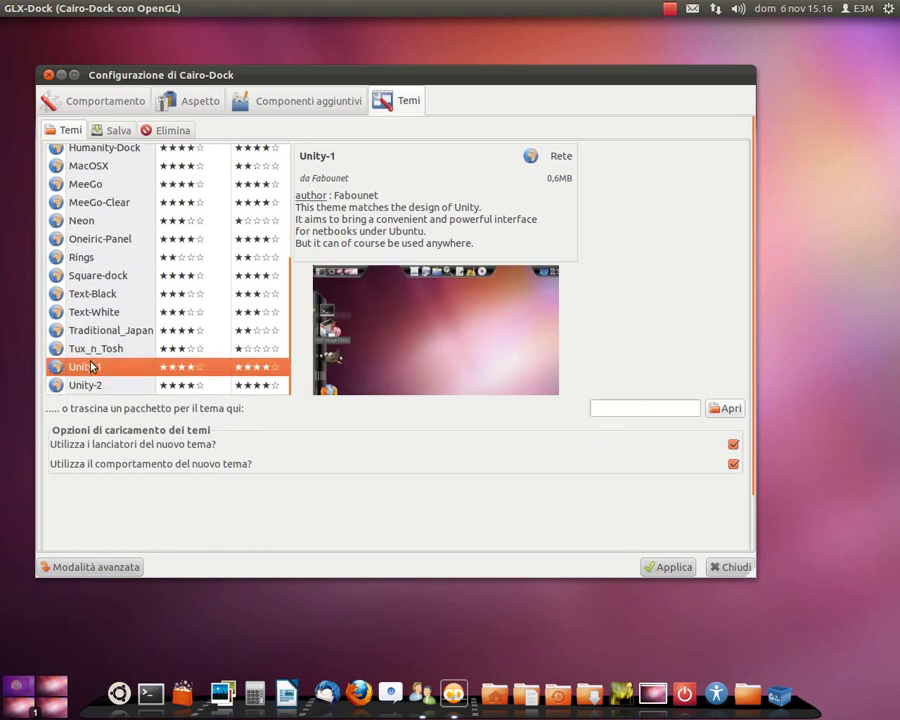
pyautogui.click(107, 316)
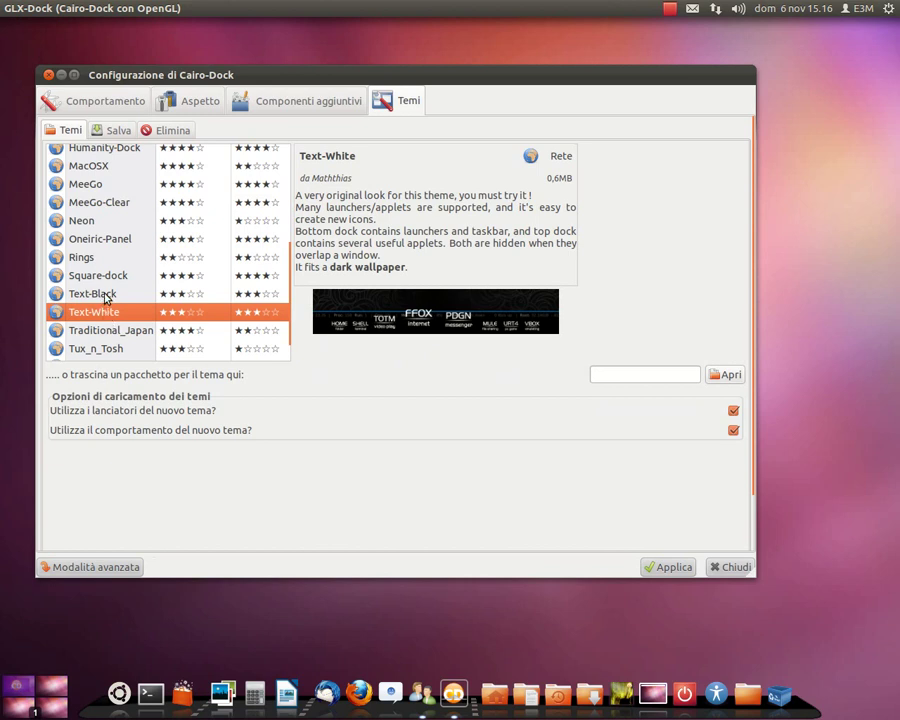
pyautogui.click(97, 295)
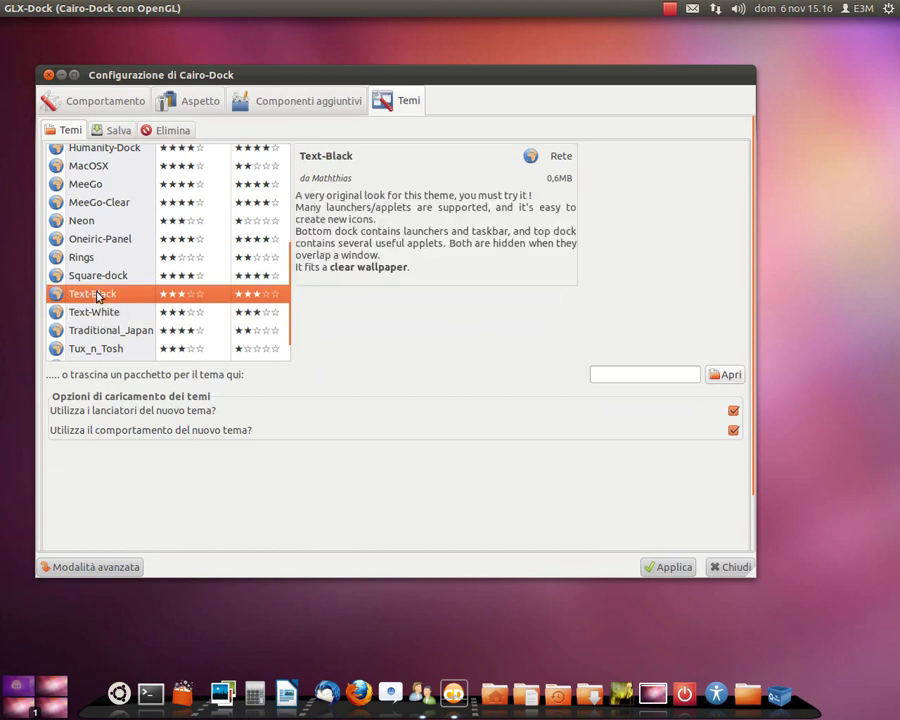
pyautogui.click(114, 273)
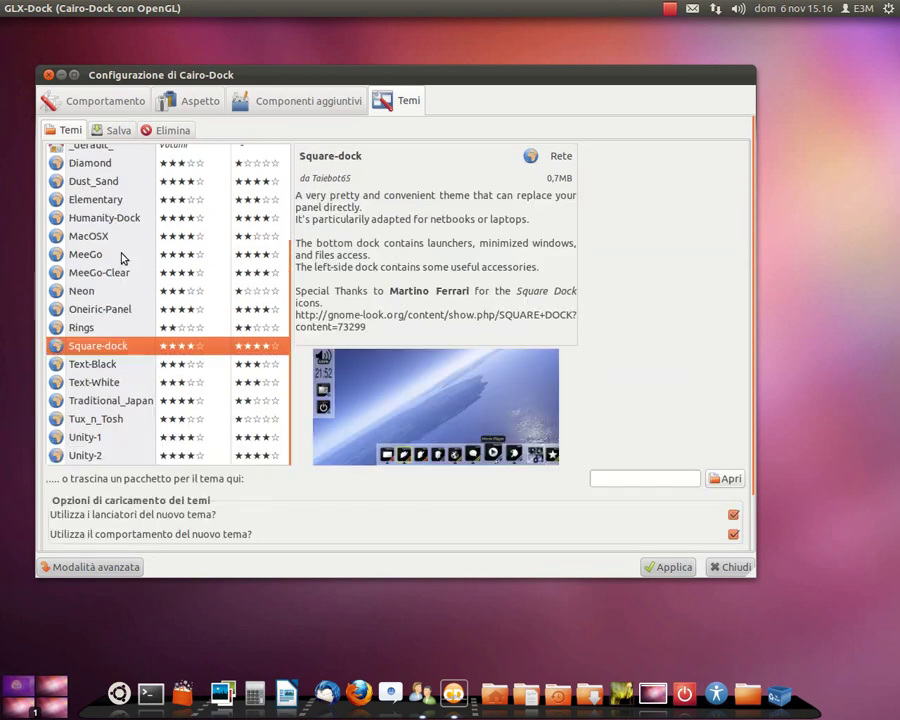
# Step: Preview the Rings, Oneiric-Panel, Neon, MeeGo-Clear, MeeGo and MacOSX themes
pyautogui.click(96, 330)
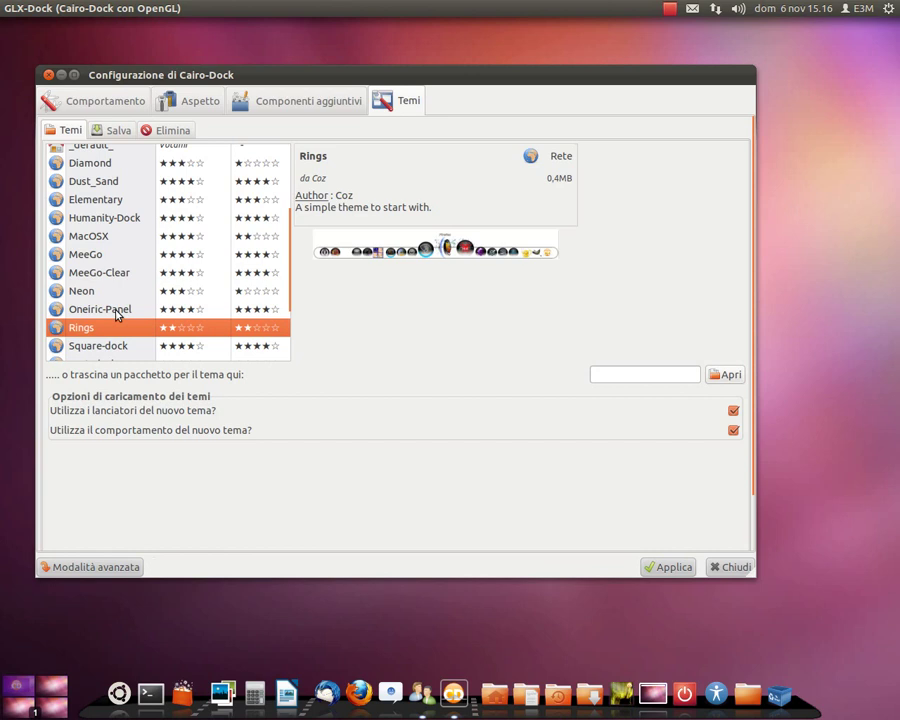
pyautogui.click(117, 311)
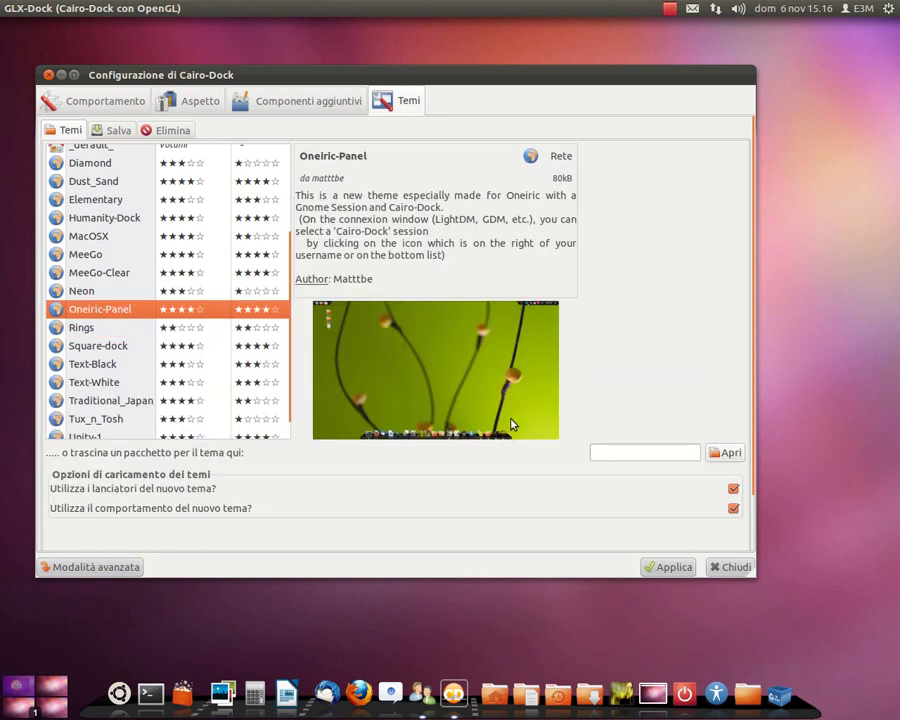
pyautogui.click(100, 294)
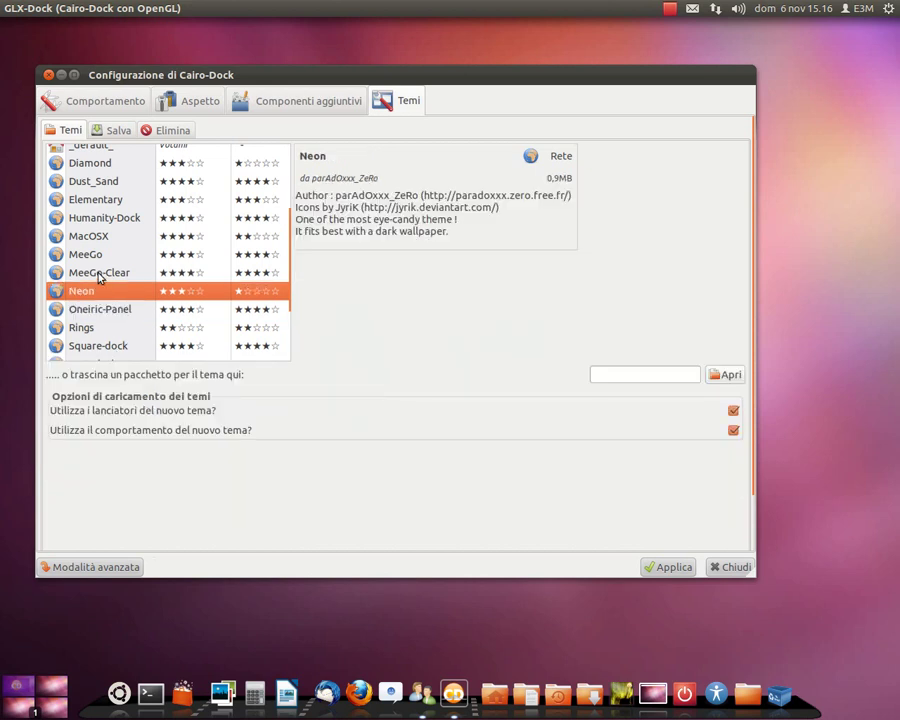
pyautogui.click(99, 274)
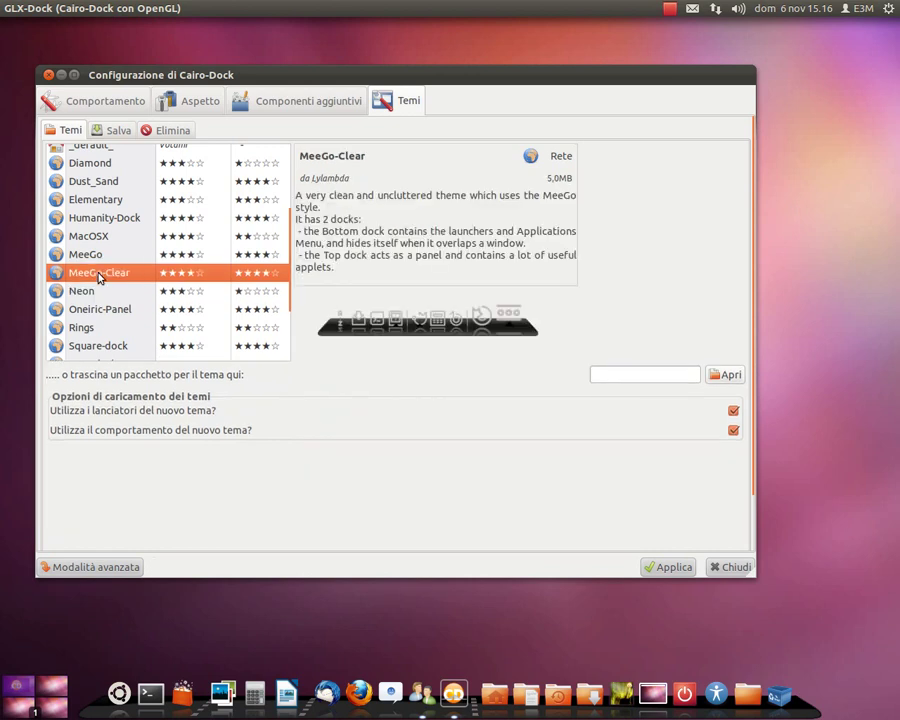
pyautogui.click(97, 257)
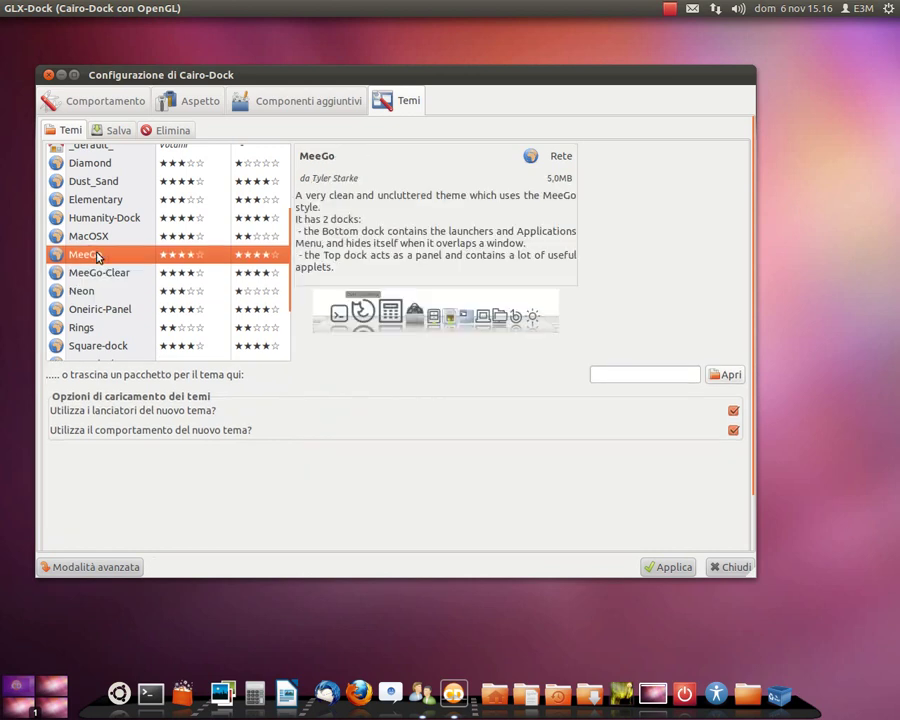
pyautogui.click(96, 238)
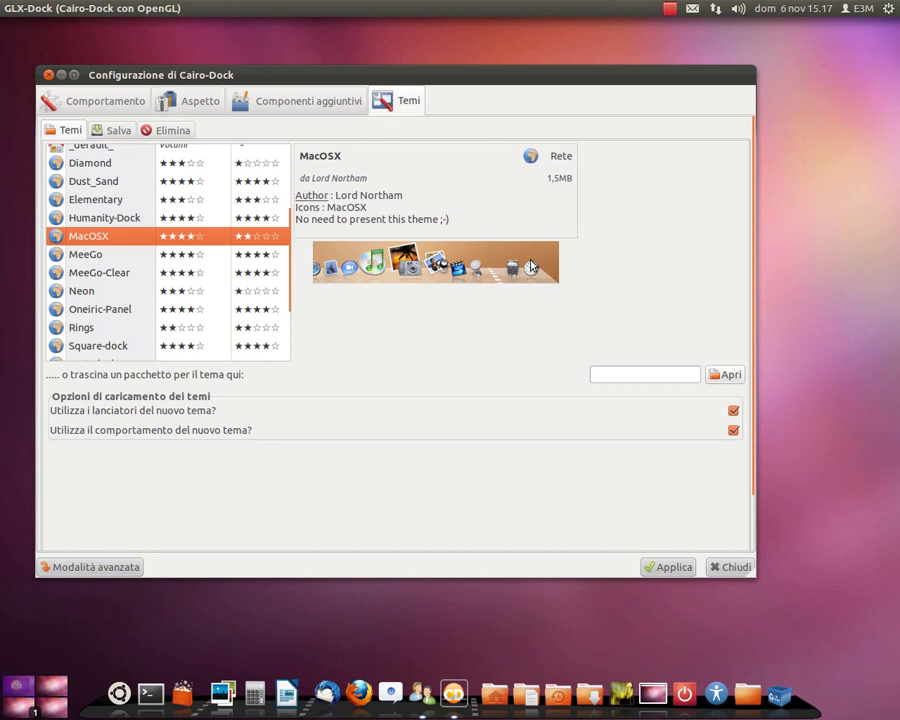
pyautogui.scroll(3, 227, 354)
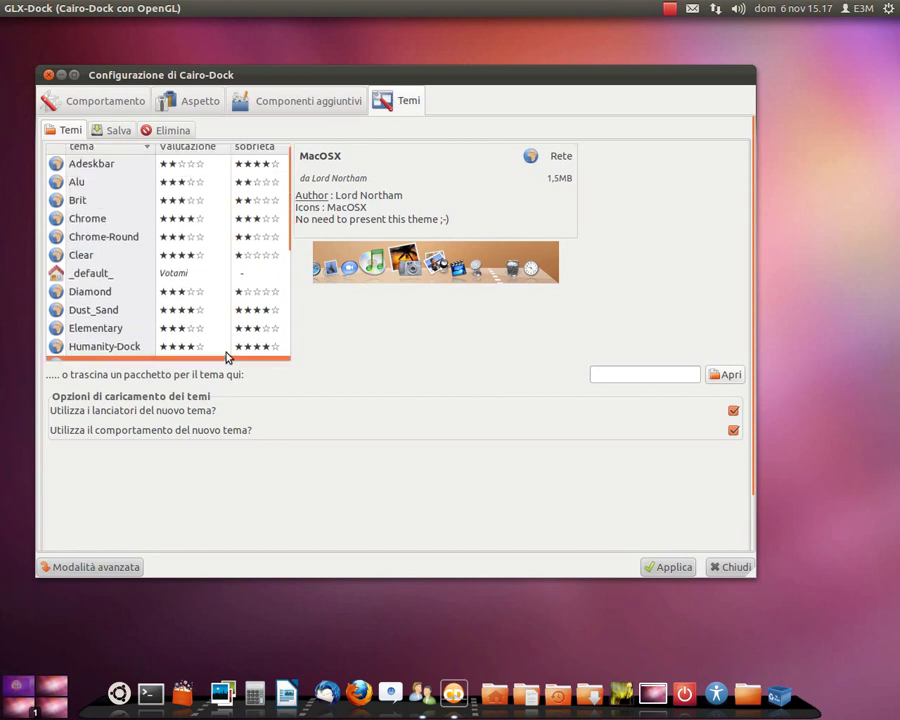
# Step: Preview the _default_ and Humanity-Dock themes, and apply the MacOSX theme to the dock
pyautogui.click(137, 285)
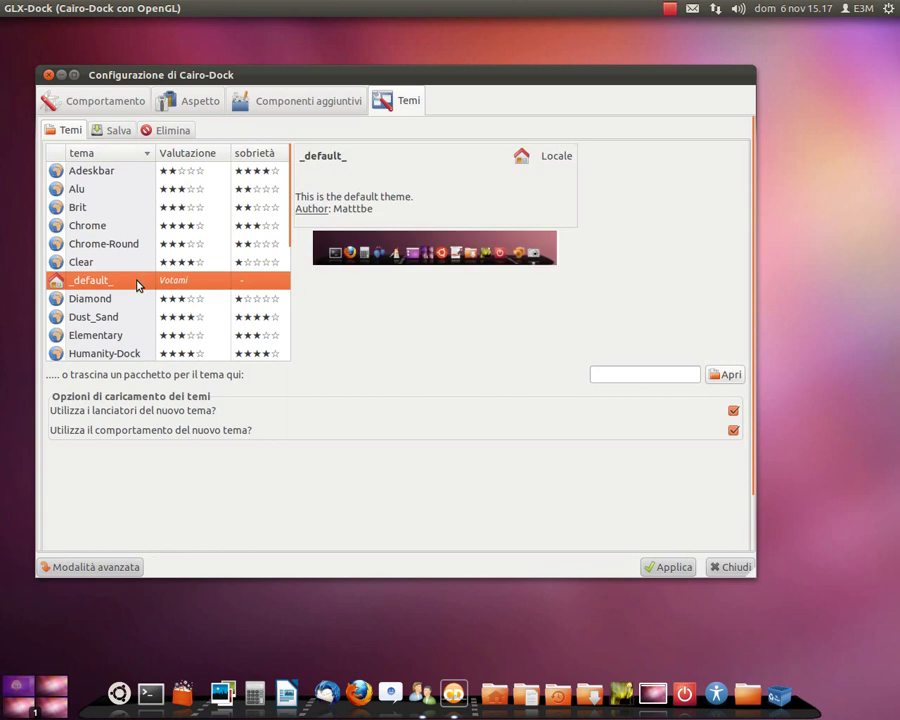
pyautogui.scroll(-5, 137, 285)
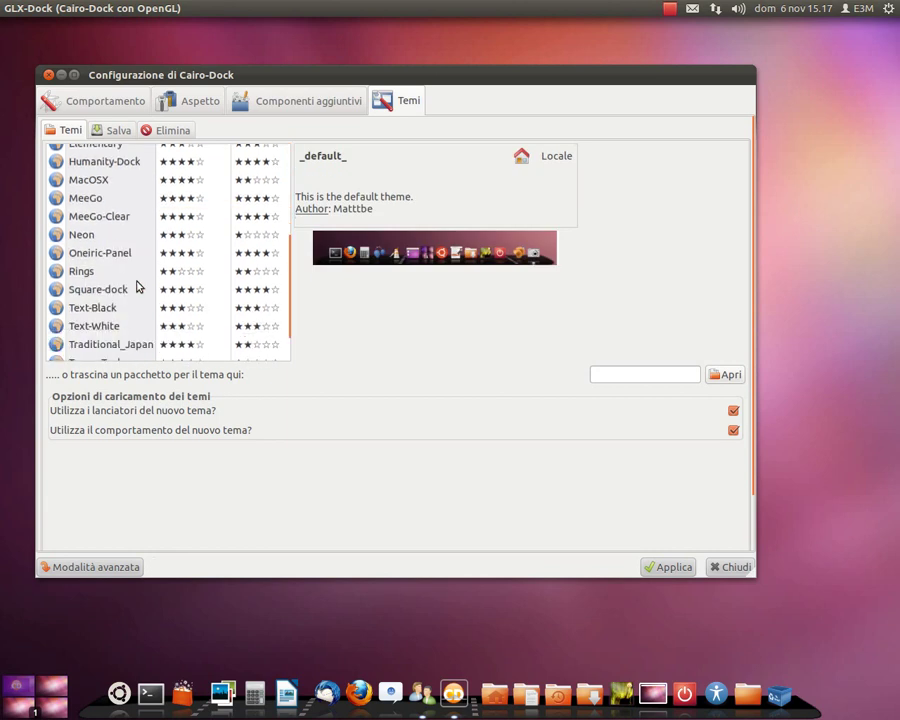
pyautogui.scroll(1, 127, 205)
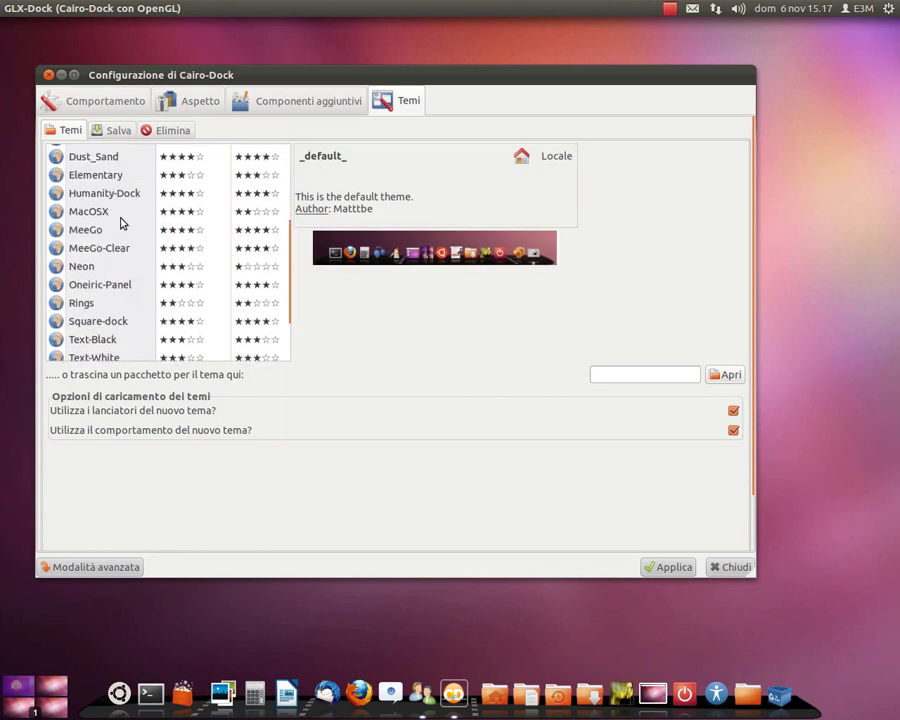
pyautogui.click(110, 212)
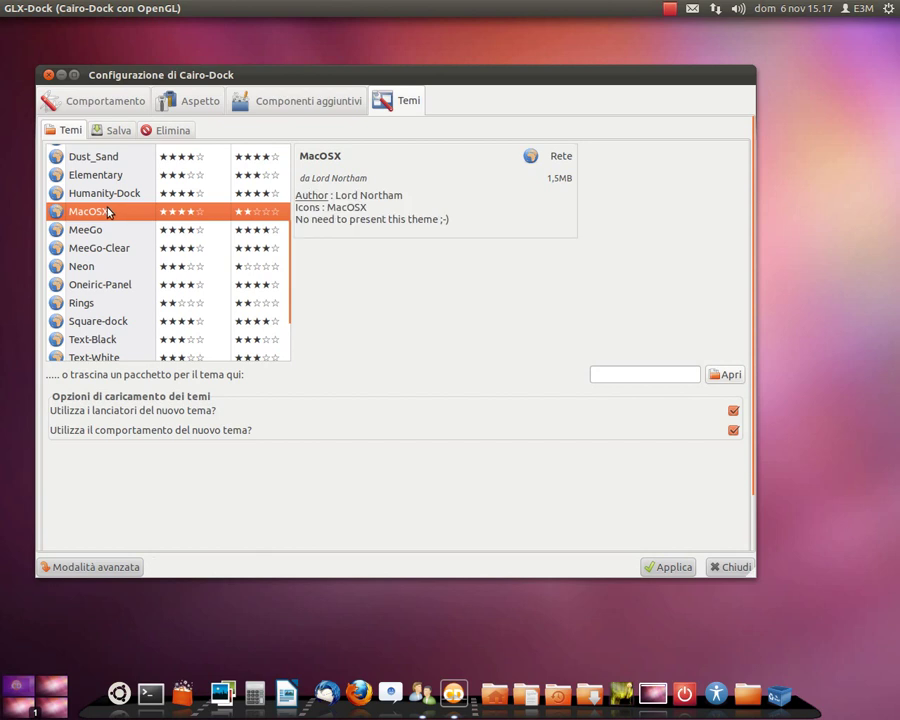
pyautogui.click(104, 194)
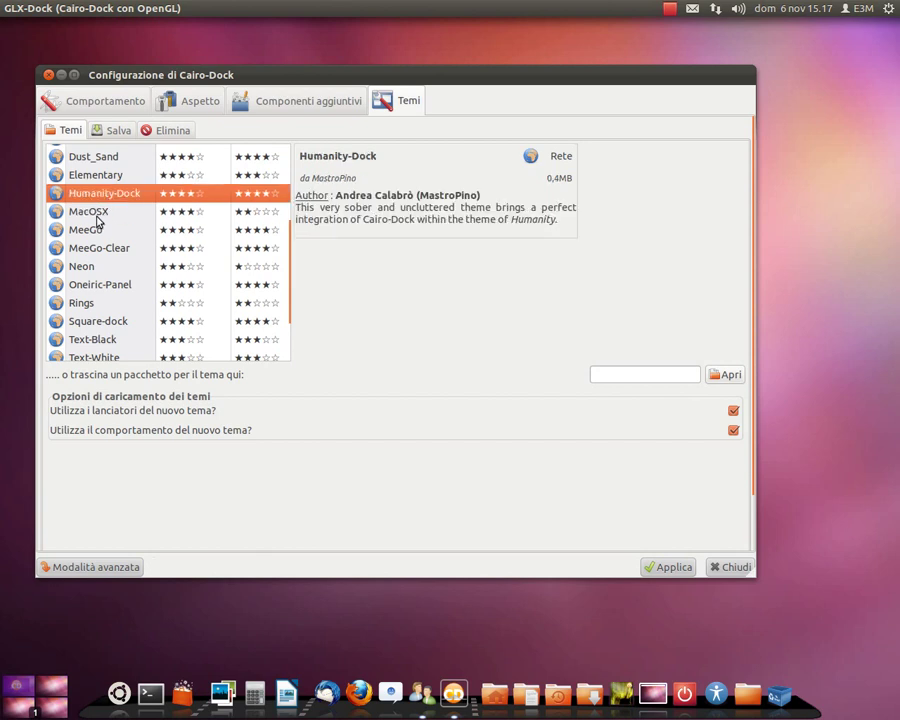
pyautogui.click(97, 213)
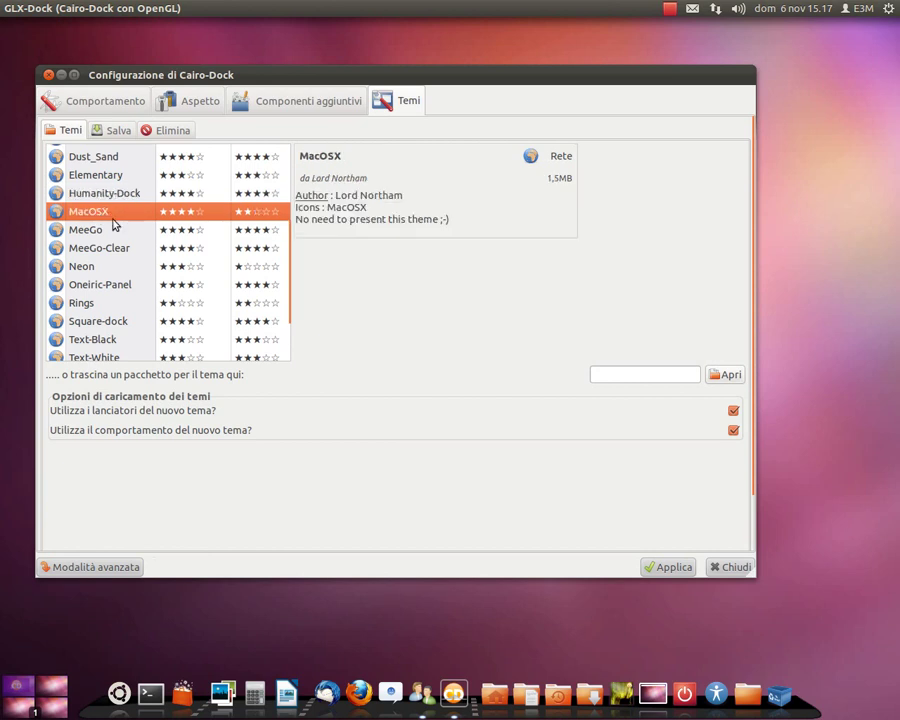
pyautogui.click(664, 566)
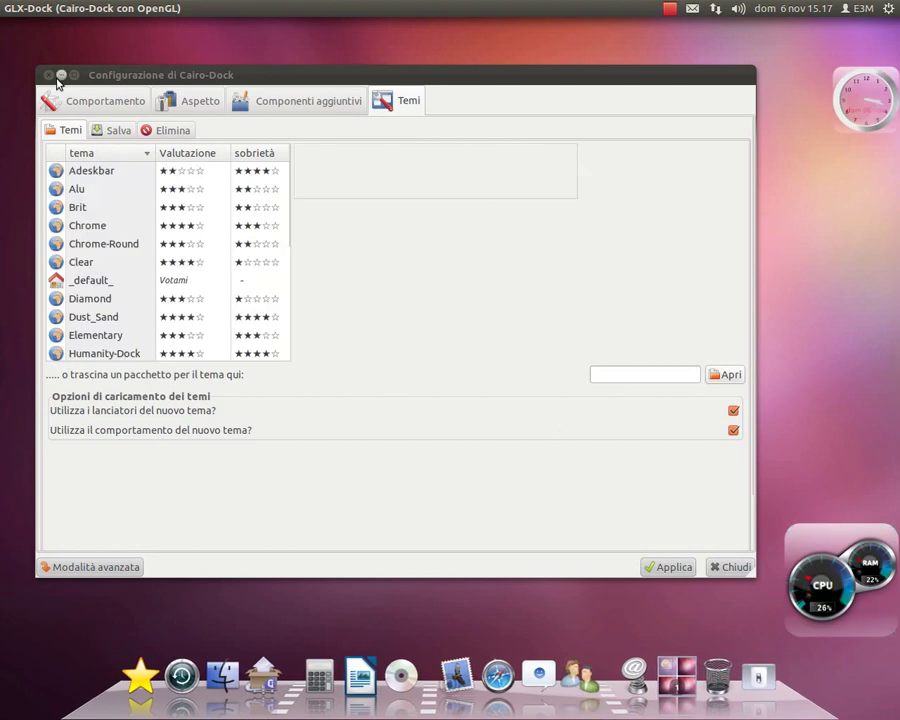
# Step: Minimize the Cairo-Dock configuration window and move the CPU and RAM monitor widget to the middle of the desktop
pyautogui.click(61, 76)
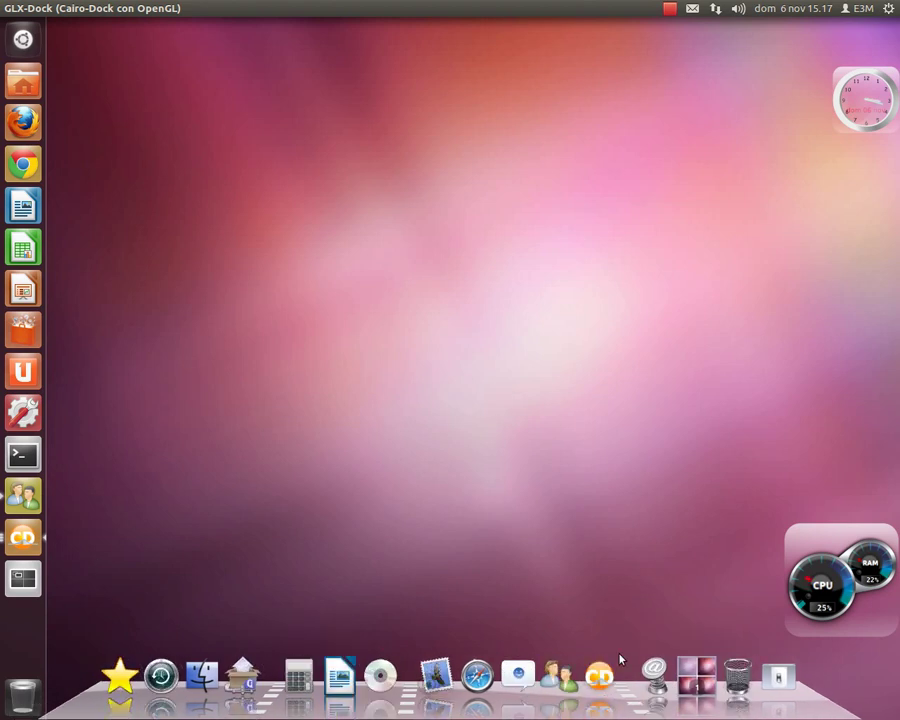
pyautogui.moveTo(813, 543); pyautogui.dragTo(441, 339)
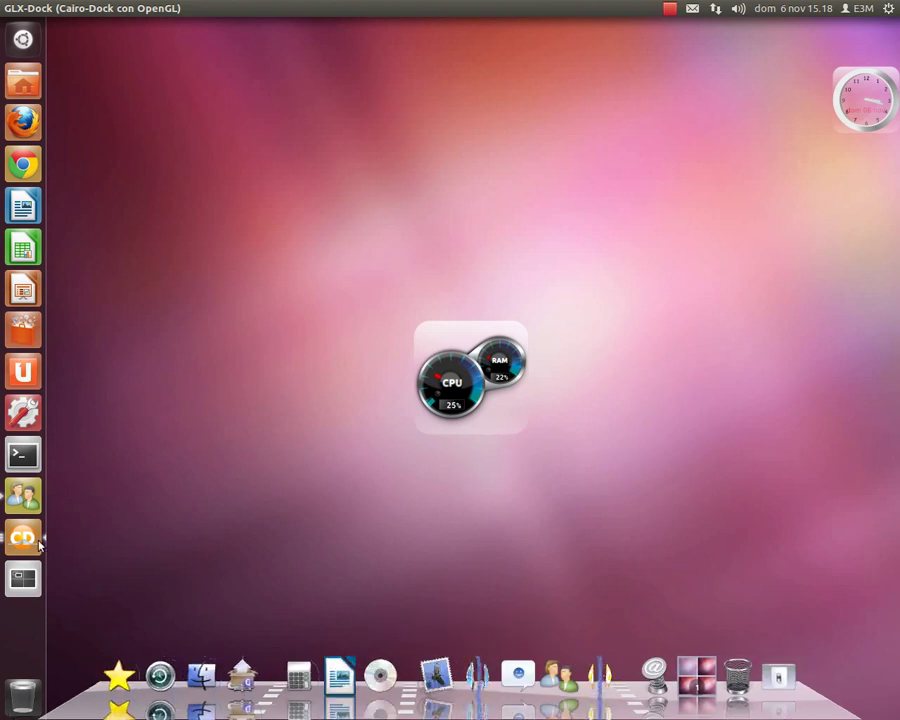
# Step: Try the dock's file launcher by opening the Home folder, move its window to the middle of the desktop, and close it
pyautogui.click(196, 668)
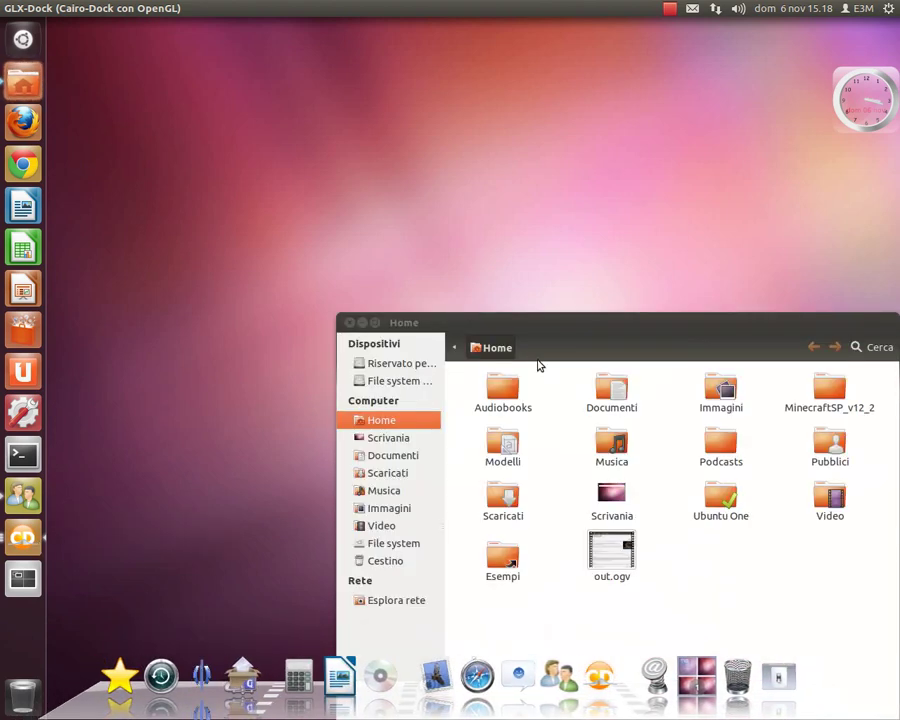
pyautogui.moveTo(530, 322); pyautogui.dragTo(373, 197)
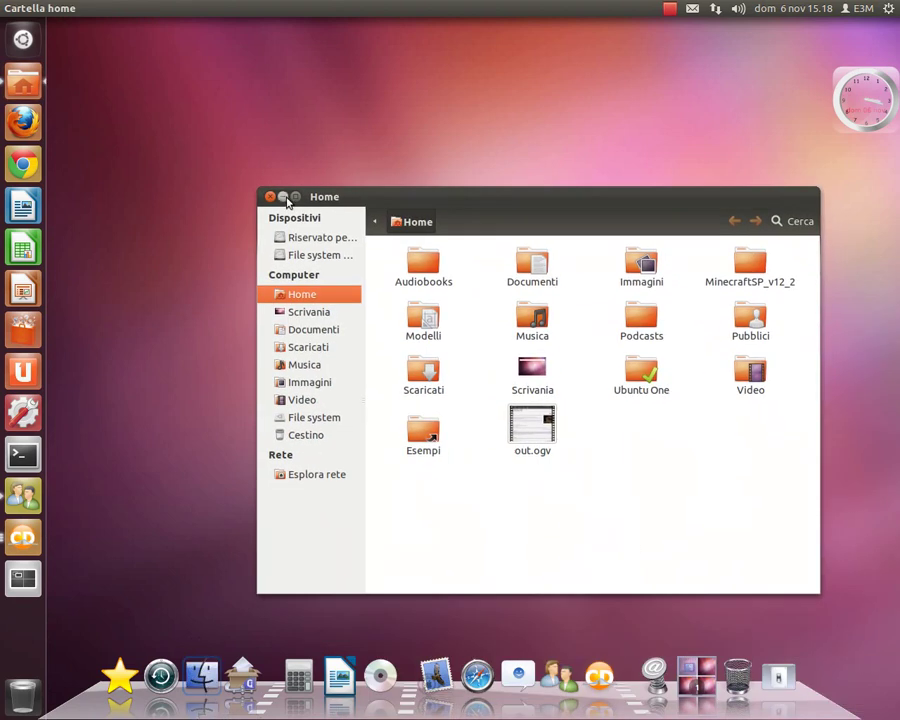
pyautogui.click(270, 197)
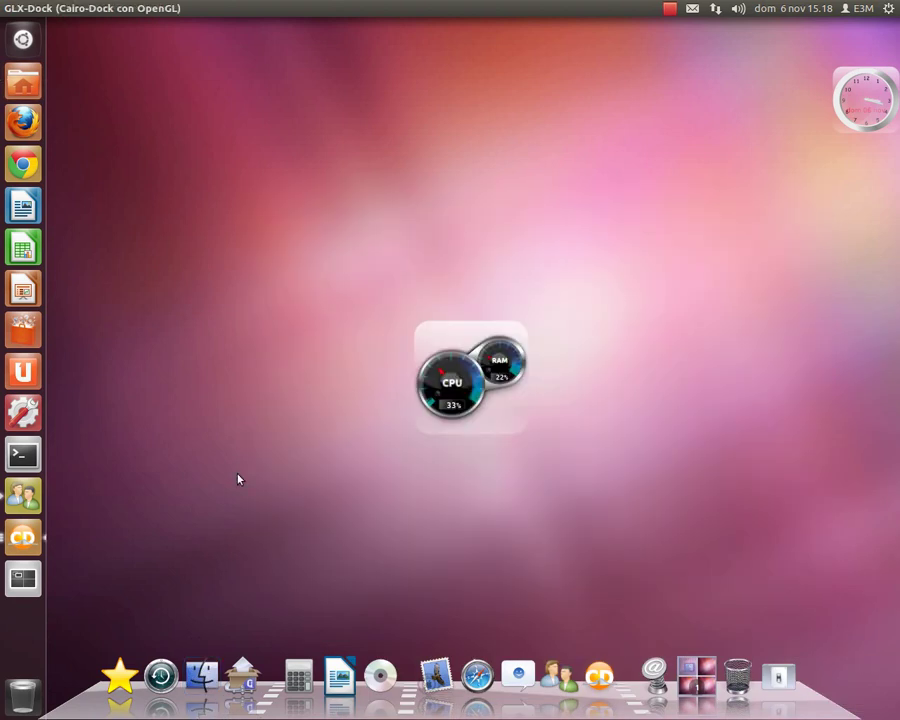
# Step: Show the dock's applications menu, and try its Terminal launcher by opening a terminal window and closing it
pyautogui.click(119, 688)
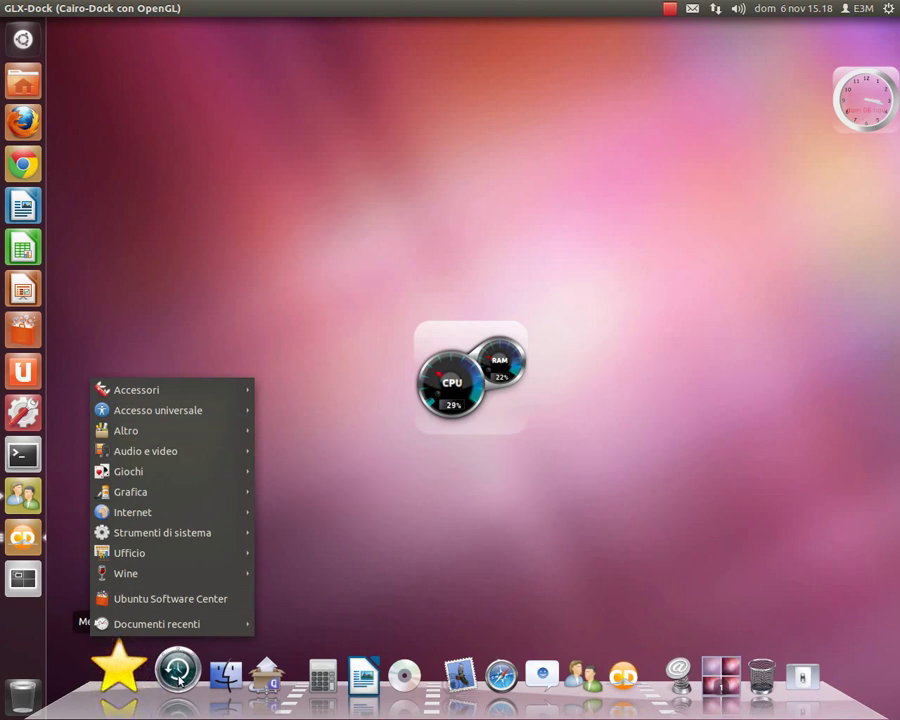
pyautogui.click(177, 677)
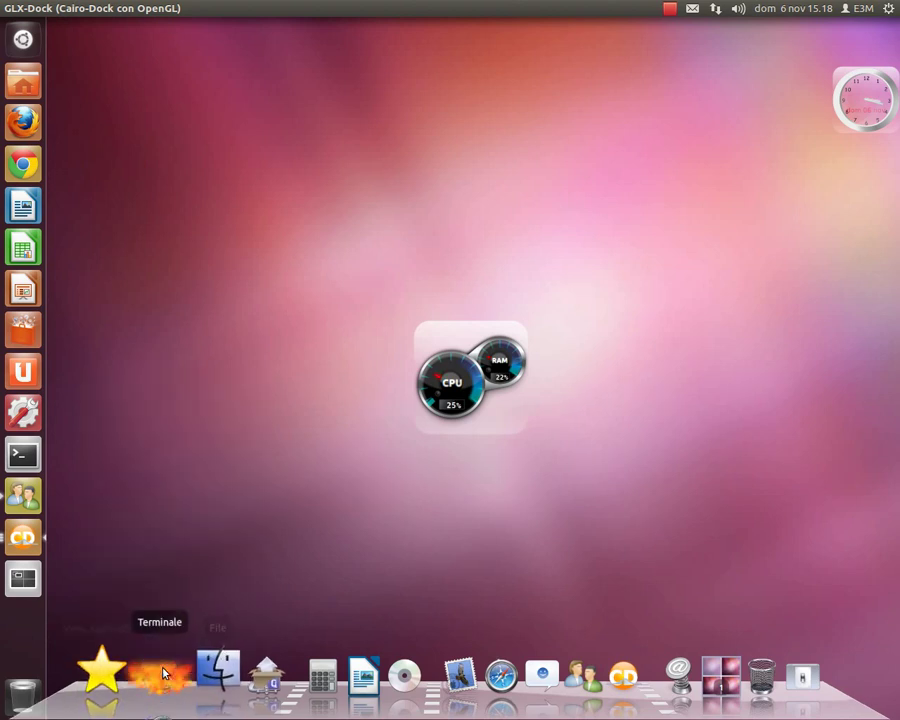
pyautogui.moveTo(466, 401); pyautogui.dragTo(316, 157)
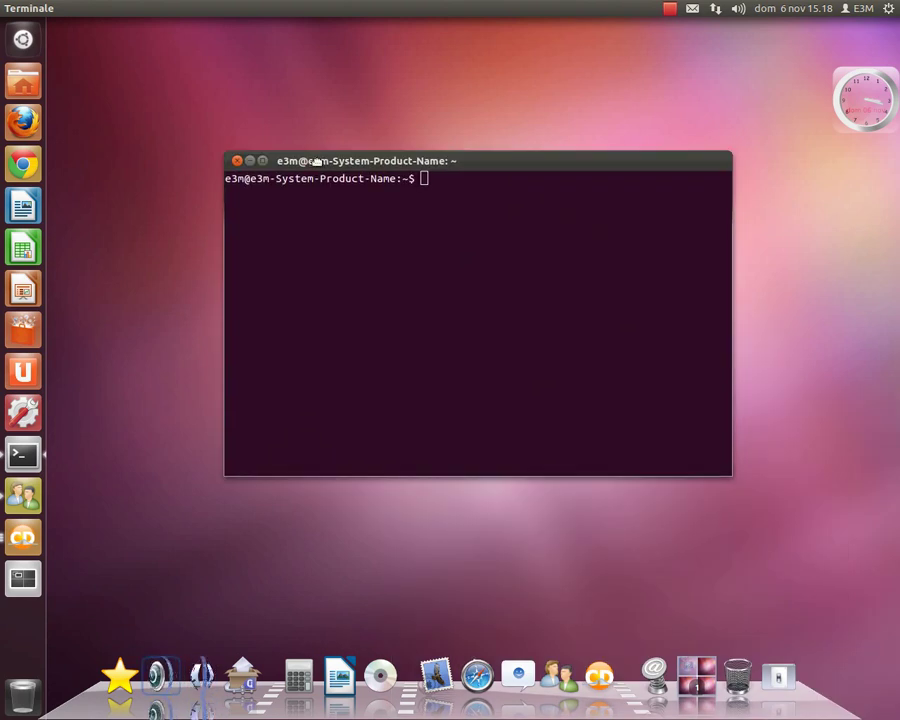
pyautogui.click(237, 161)
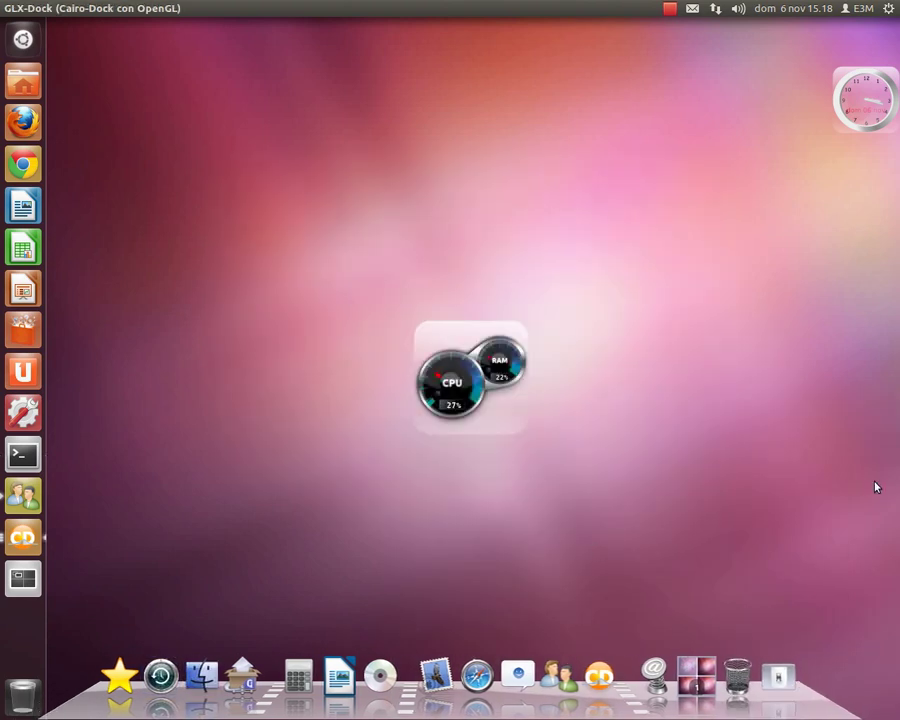
pyautogui.rightClick(604, 625)
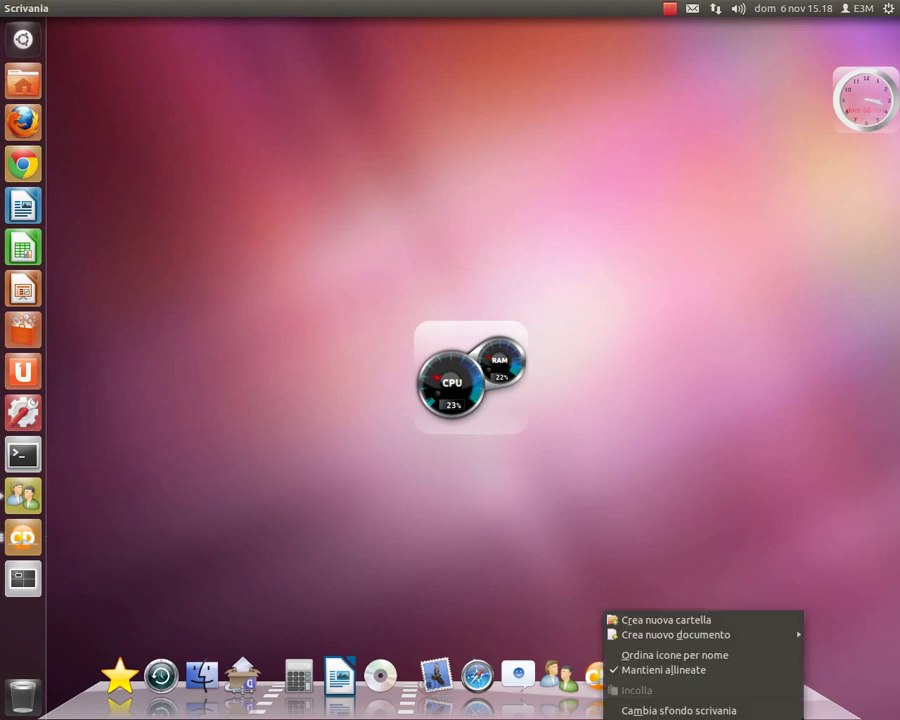
pyautogui.click(812, 531)
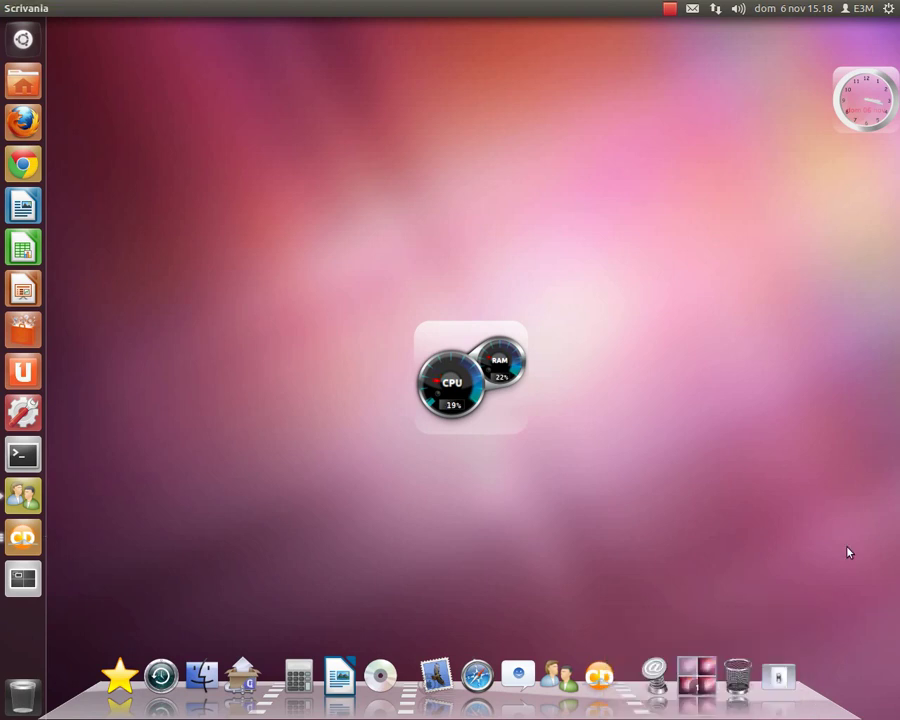
pyautogui.rightClick(805, 698)
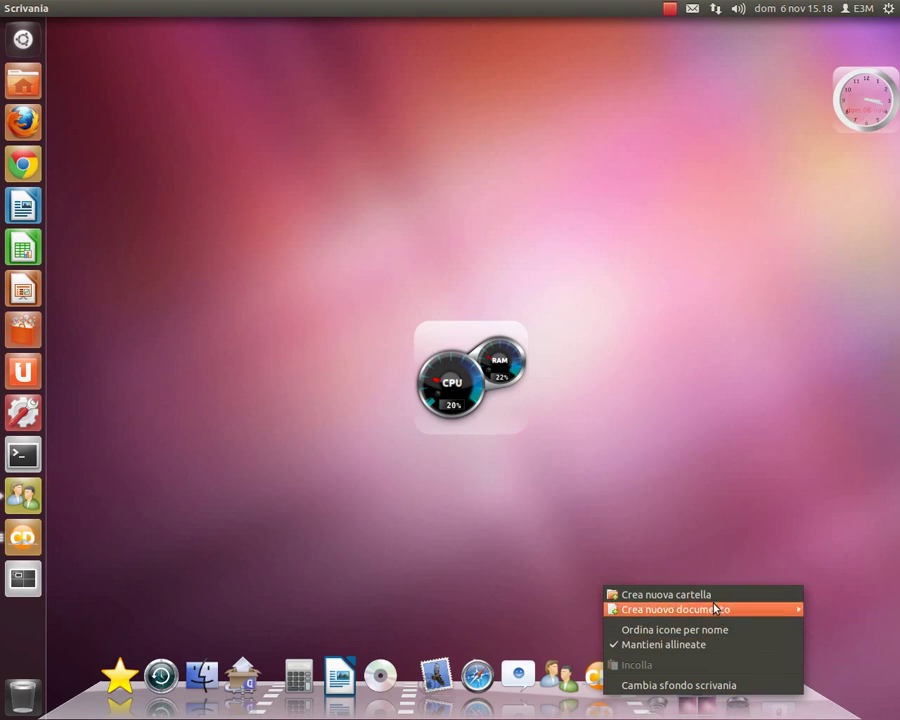
pyautogui.click(538, 512)
# Step: Quit Cairo-Dock from the dock itself, confirm the exit, and clear the aMSN window from the desktop
pyautogui.rightClick(623, 691)
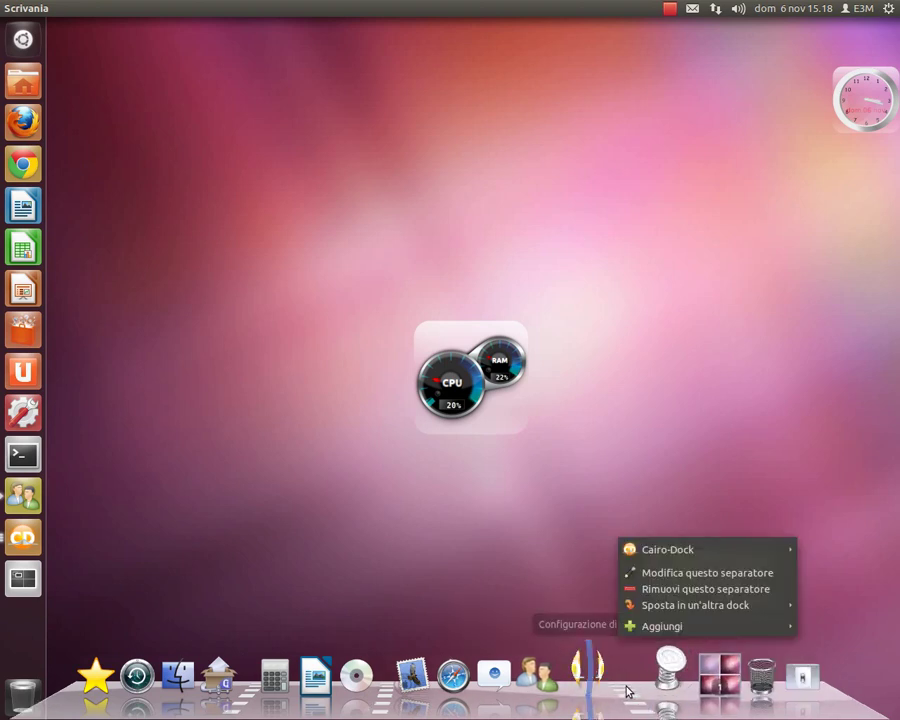
pyautogui.moveTo(657, 559)
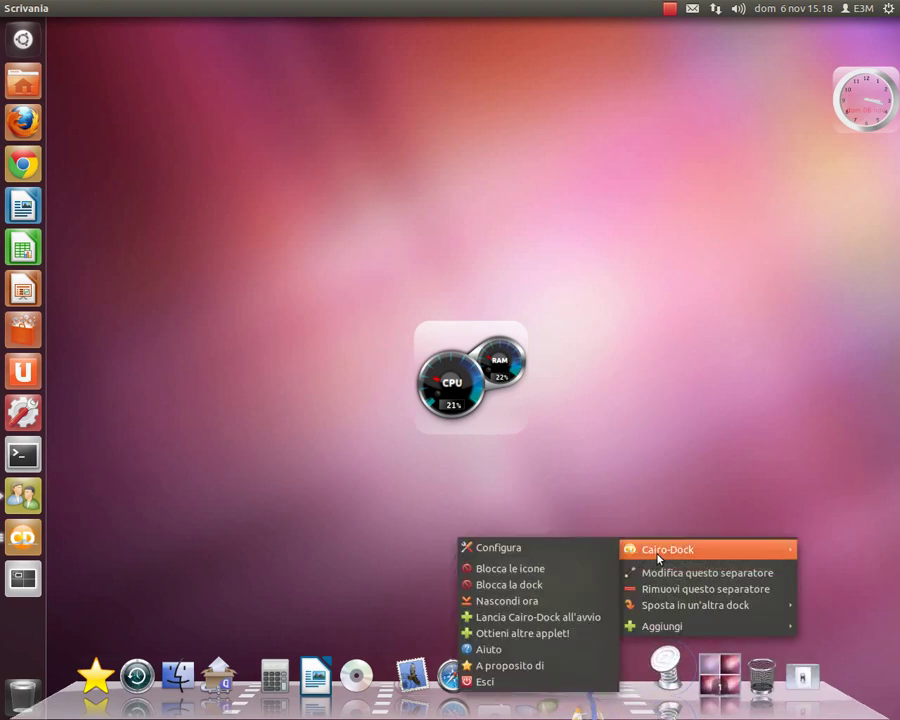
pyautogui.click(485, 681)
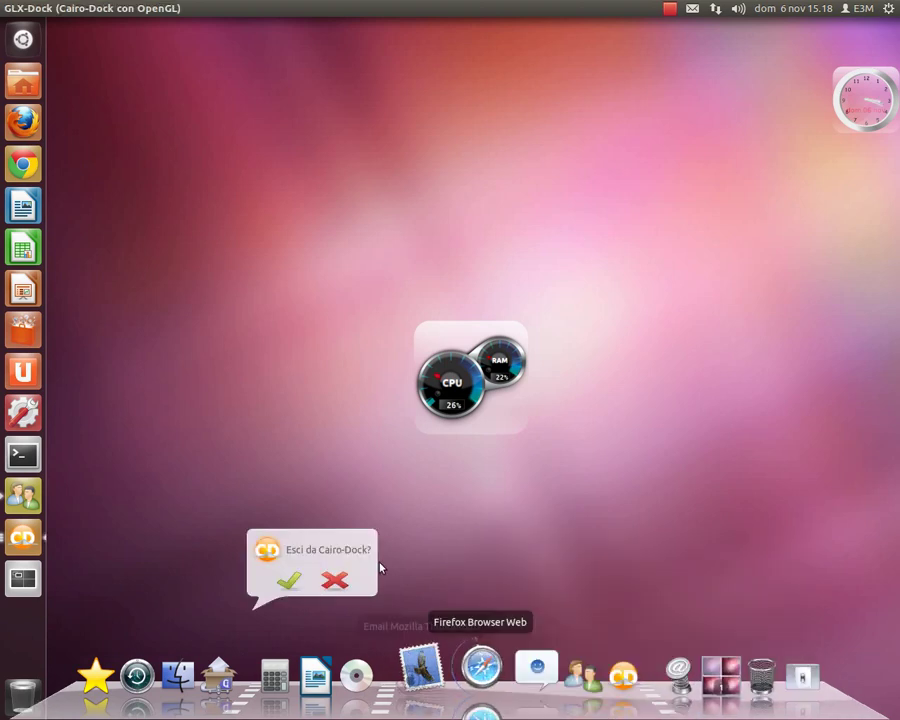
pyautogui.click(290, 582)
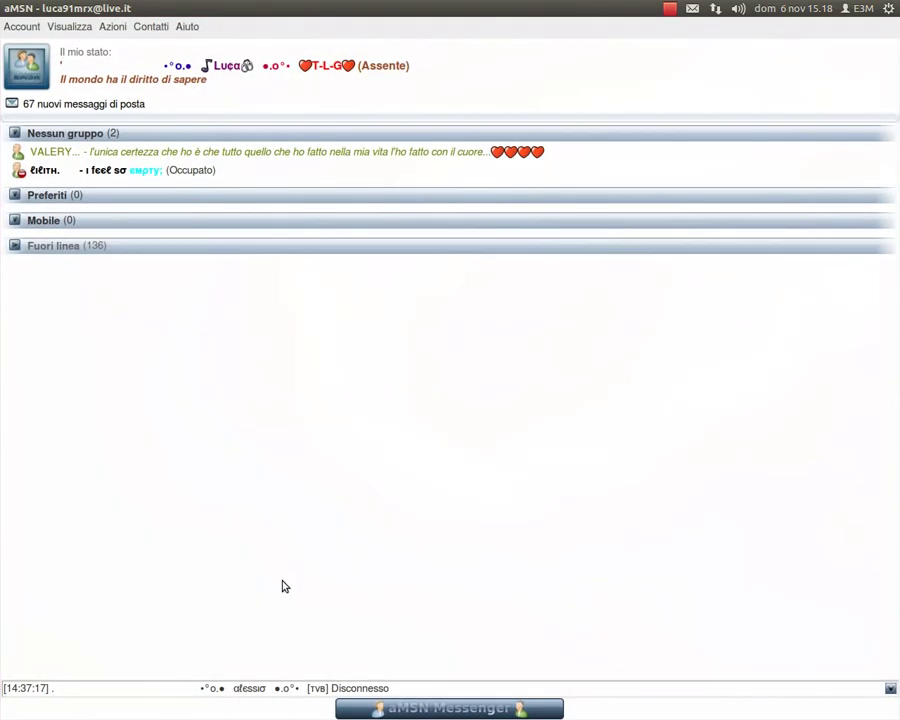
pyautogui.click(23, 8)
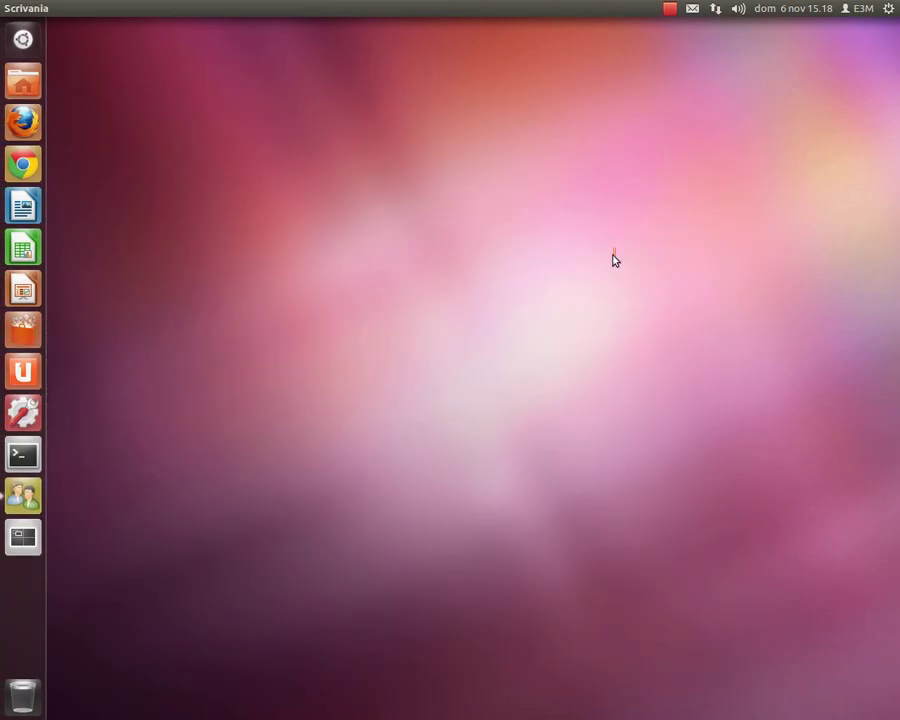